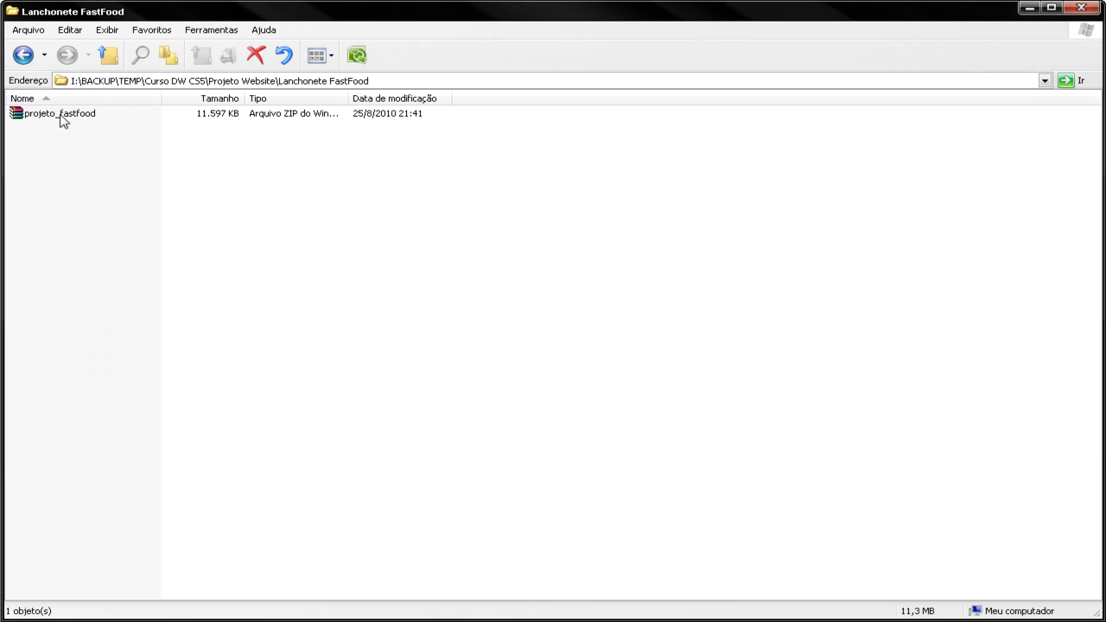
- Extract the projeto_fastfood archive into the current Lanchonete FastFood folder
double_click(59, 118)
right_click(62, 114)
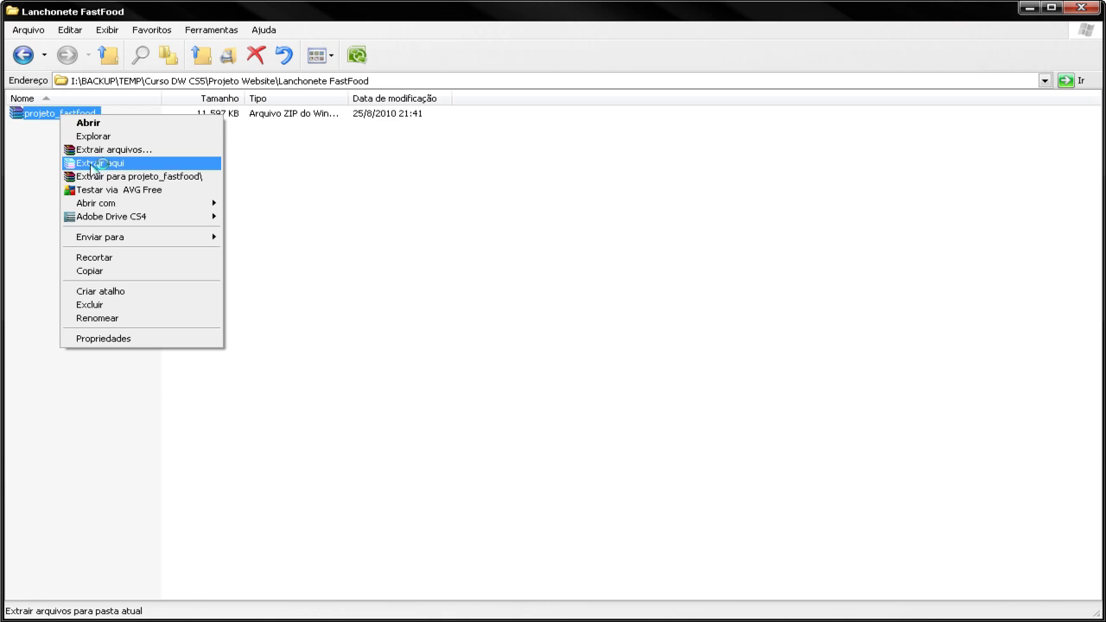
click(95, 161)
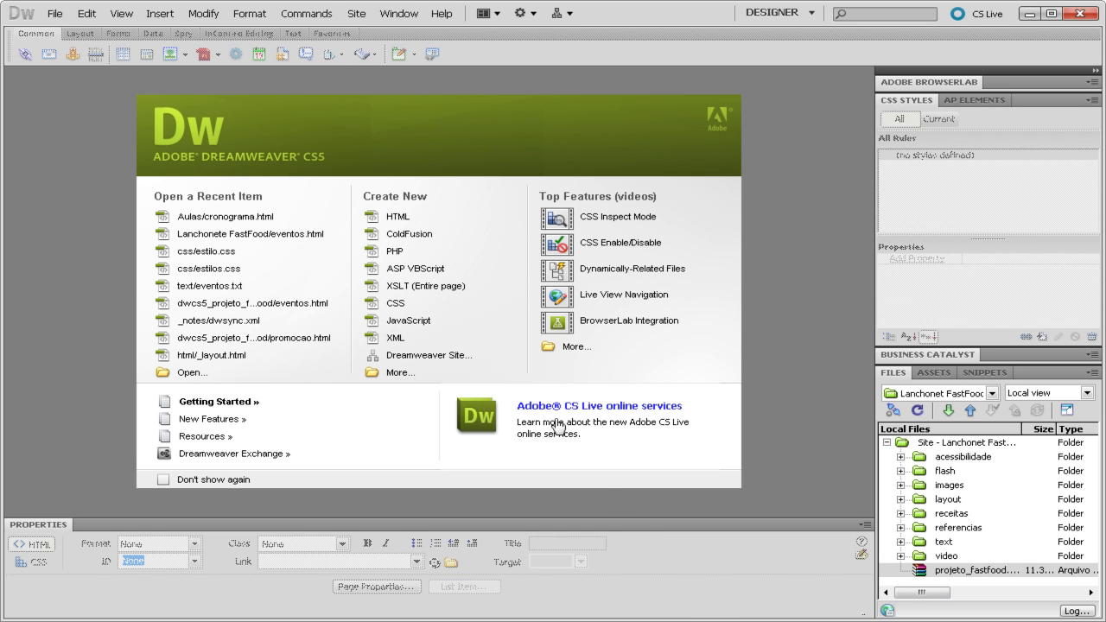
- Switch to Dreamweaver and create a new HTML document
click(399, 218)
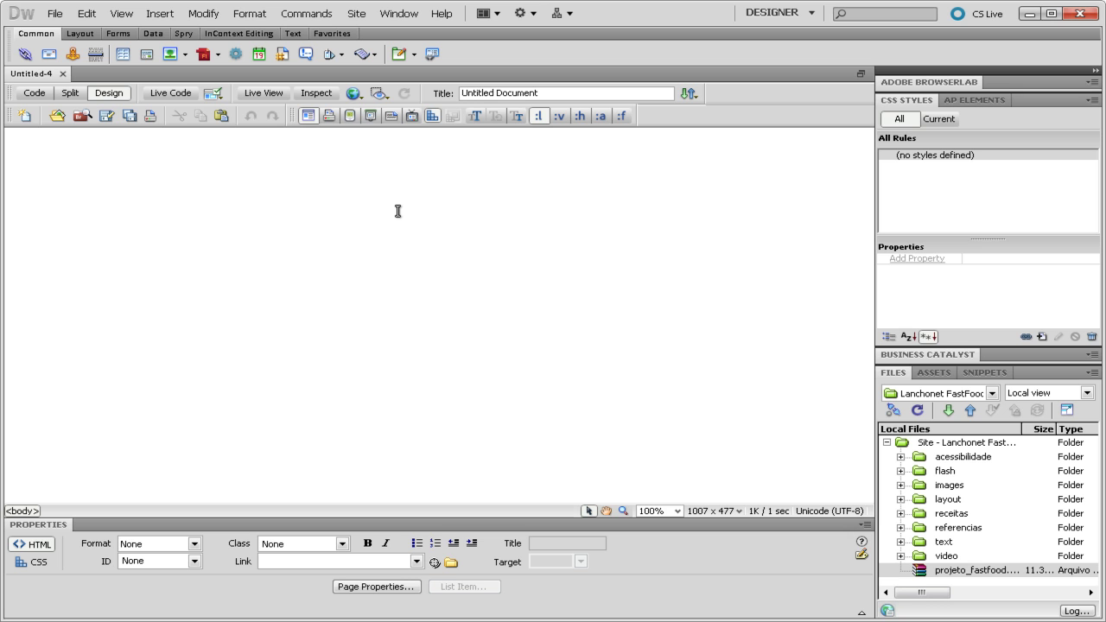
- Create three more blank HTML pages with no layout and the XHTML 1.0 Transitional document type
click(25, 119)
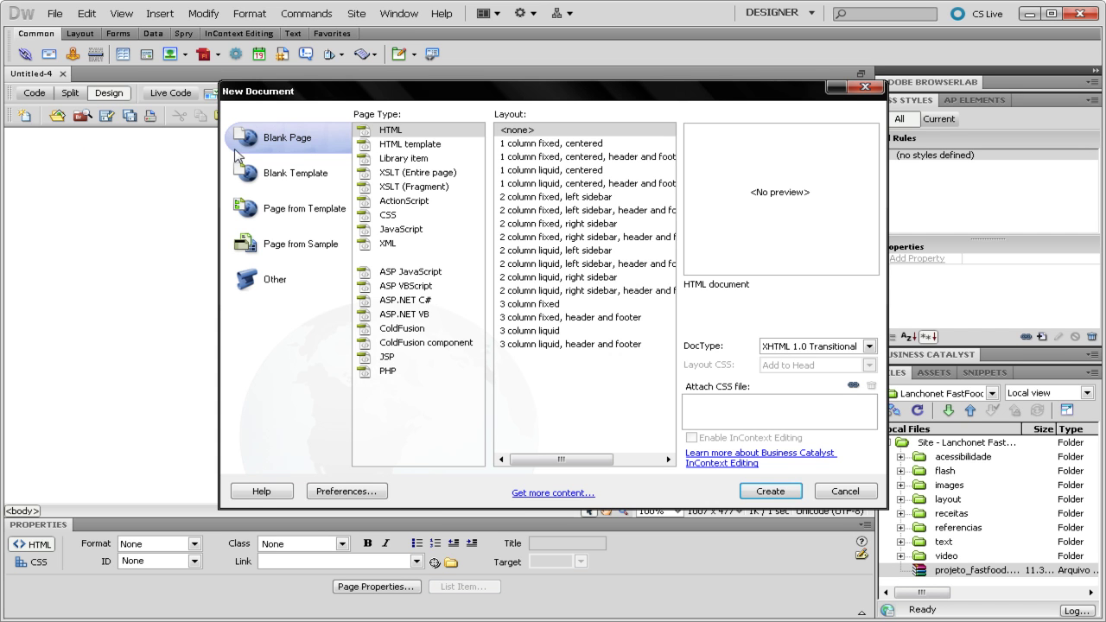
click(771, 489)
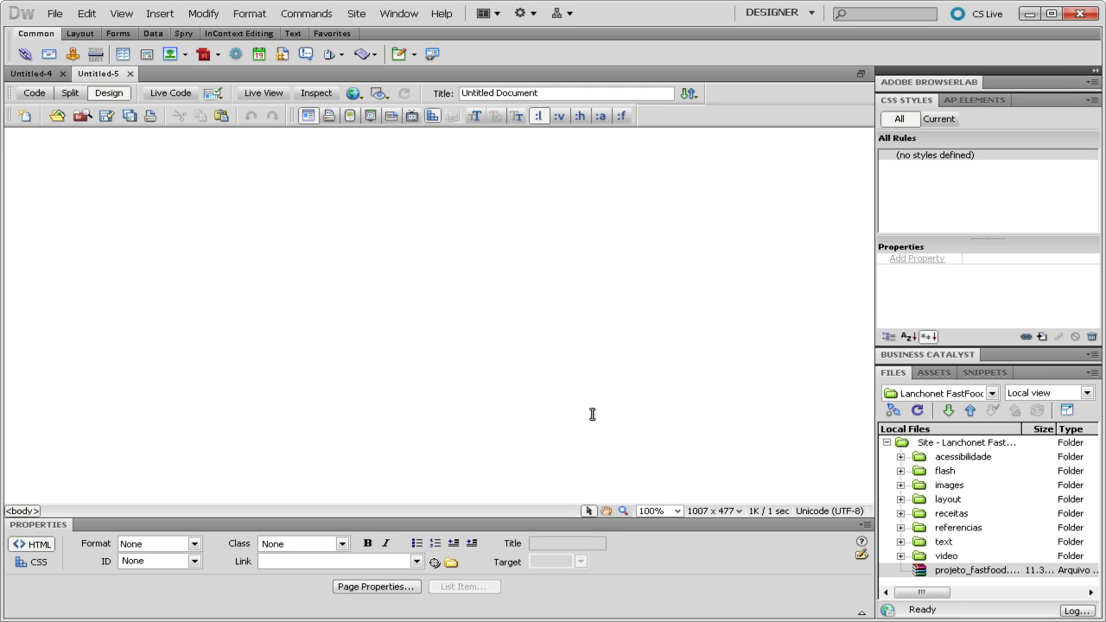
click(53, 13)
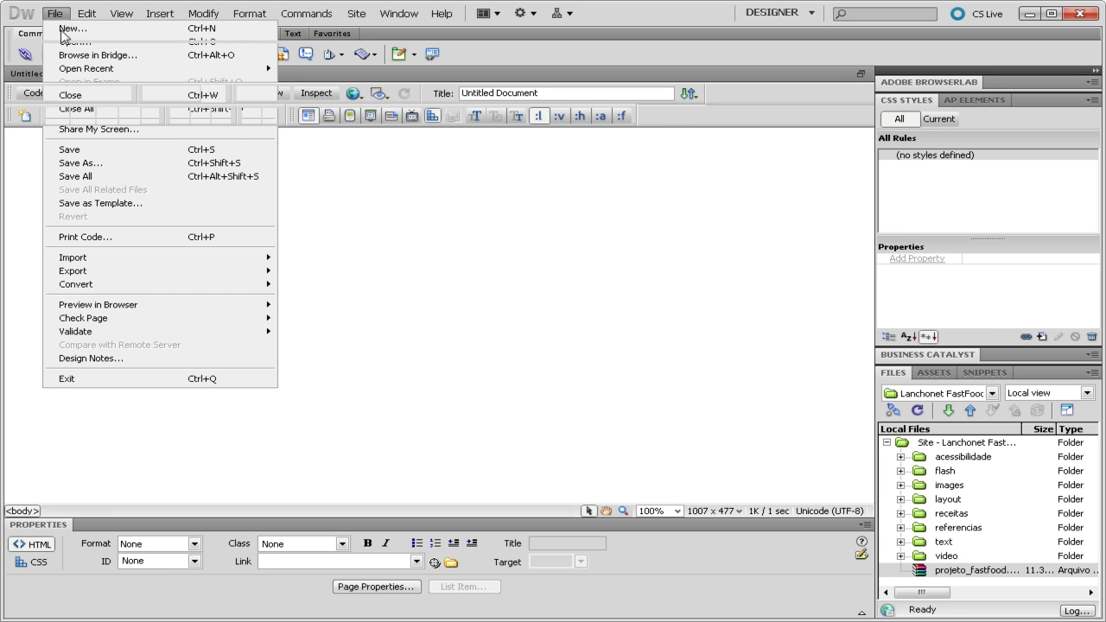
click(65, 31)
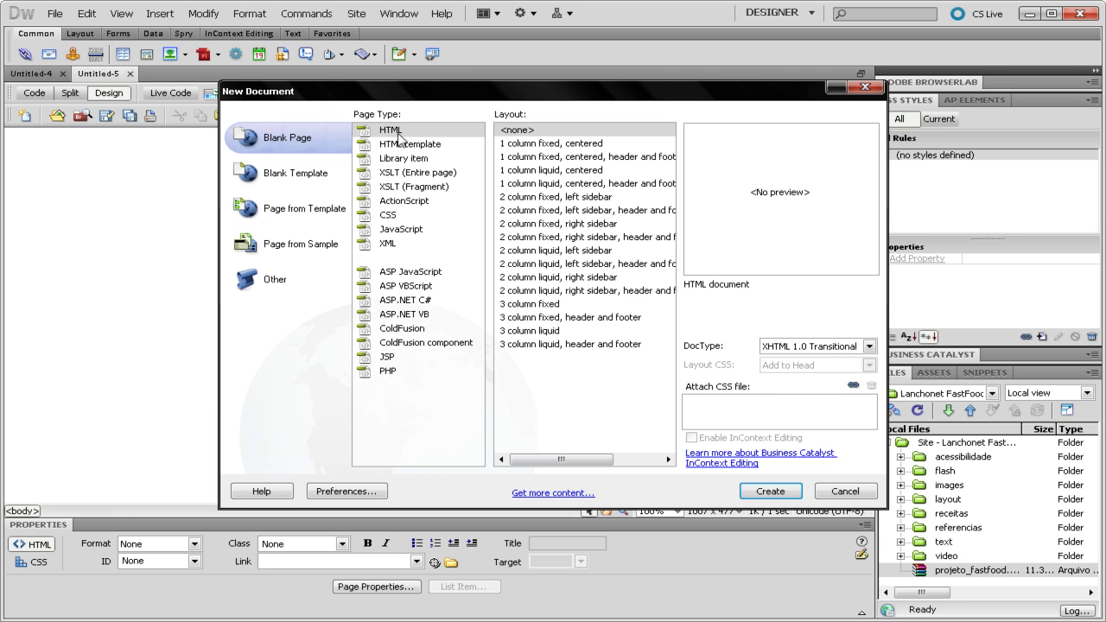
click(778, 491)
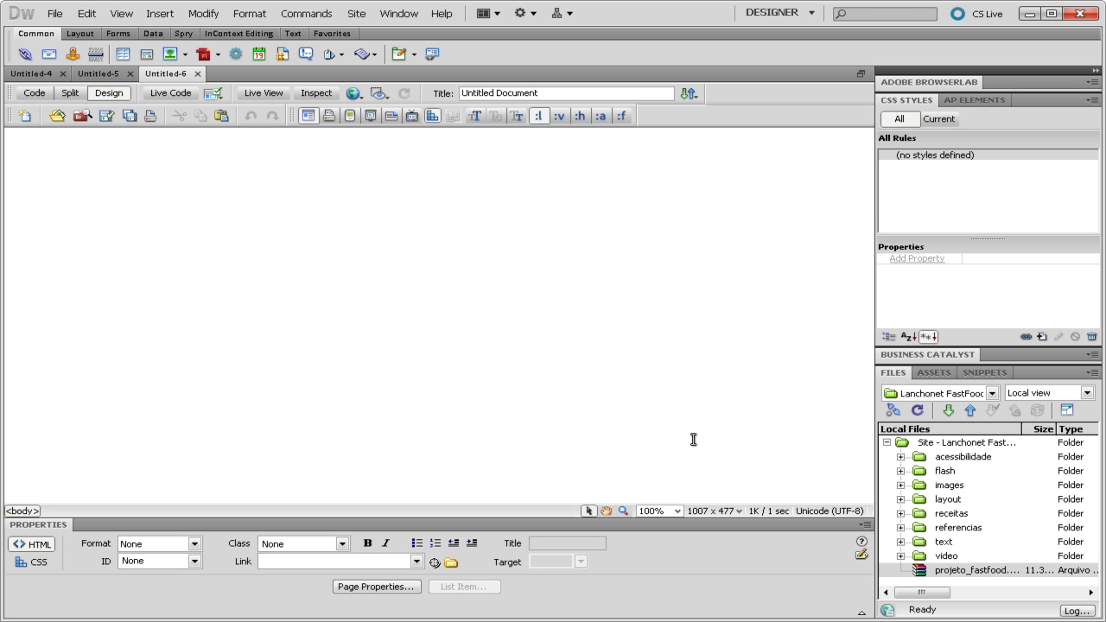
key(ctrl+n)
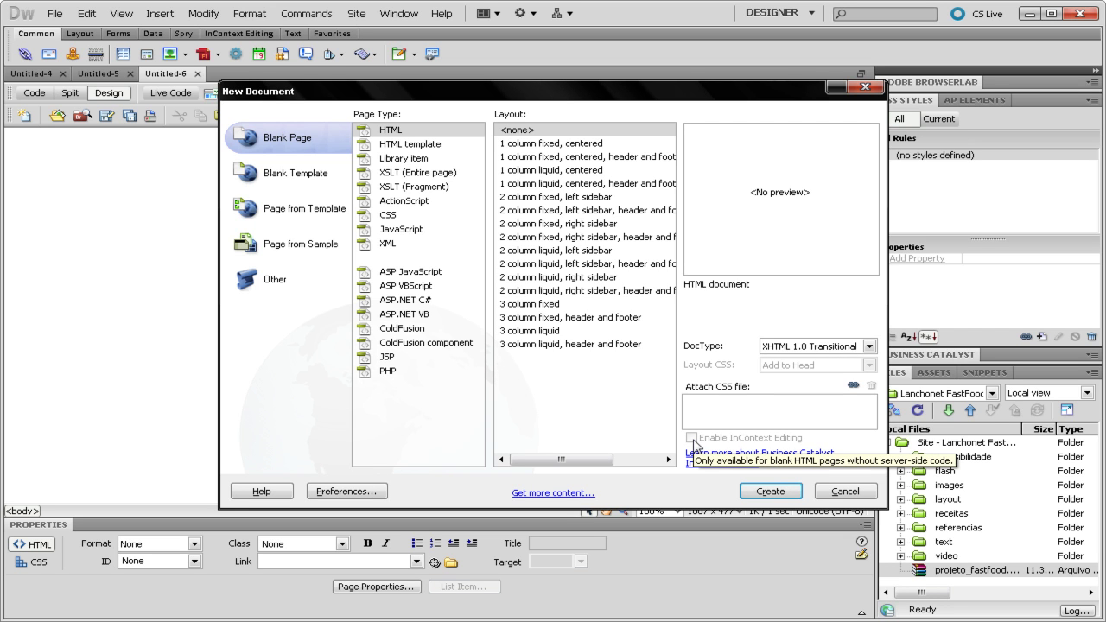
click(766, 493)
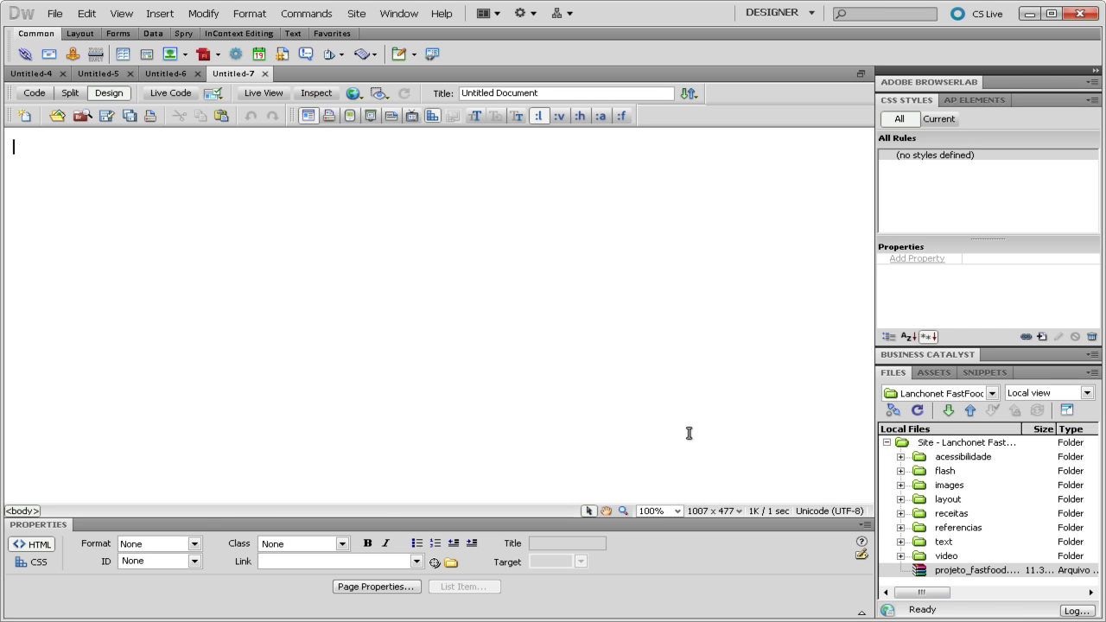
- Close the three extra untitled documents, keeping only the first new page open
click(265, 73)
click(197, 73)
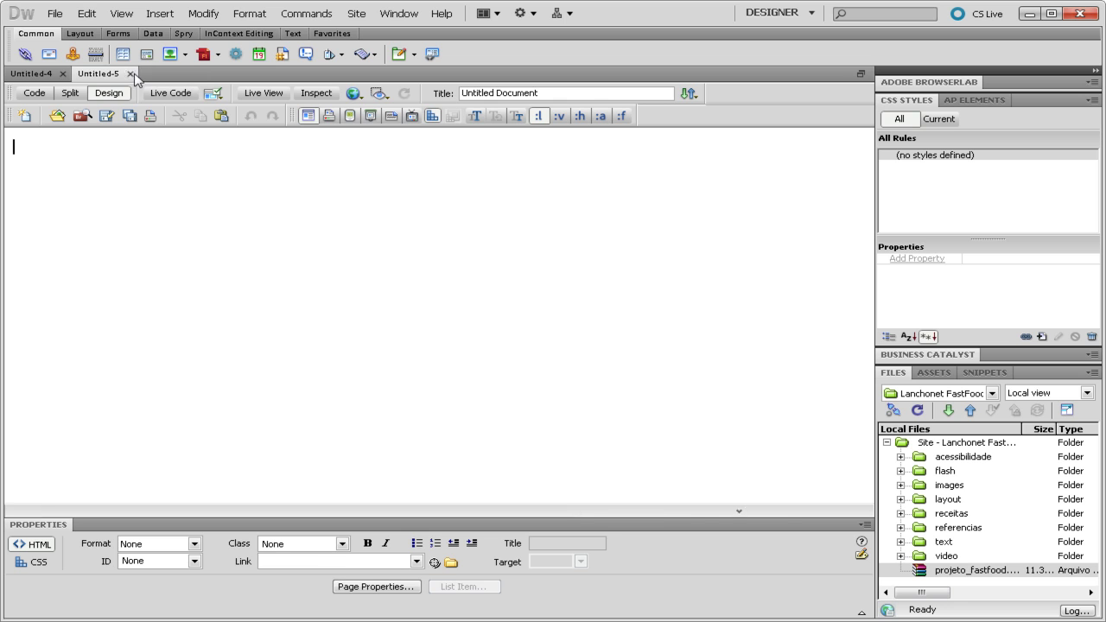
click(131, 73)
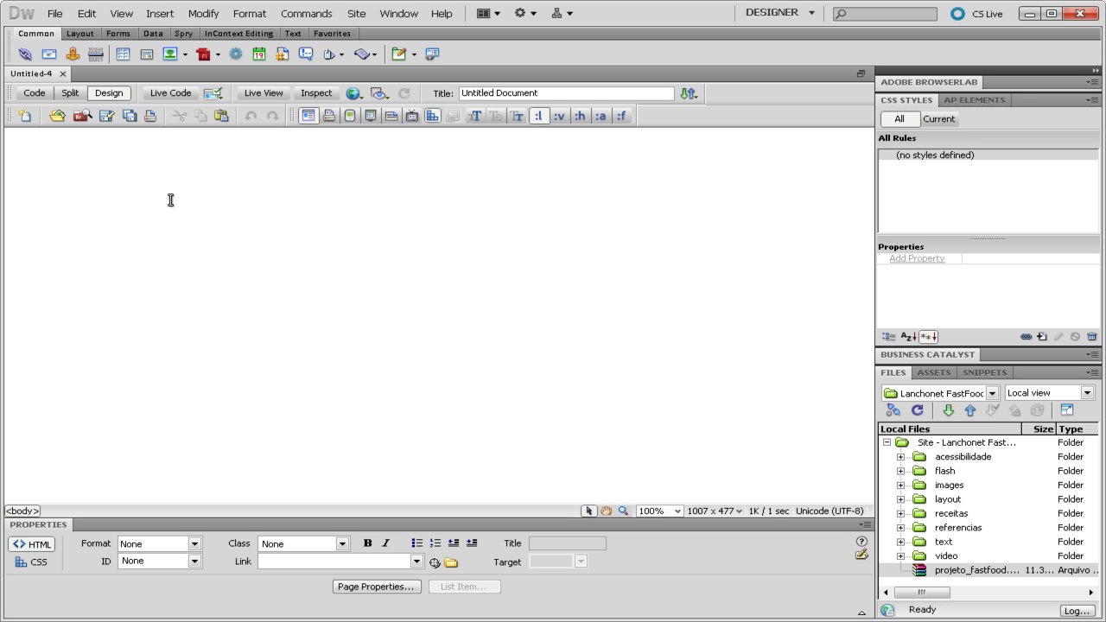
- Title the page "Lanchonete FastFood" and save it as eventos in the Lanchonete FastFood site folder
drag(542, 93, 454, 93)
text(Lanchonete FastFood)
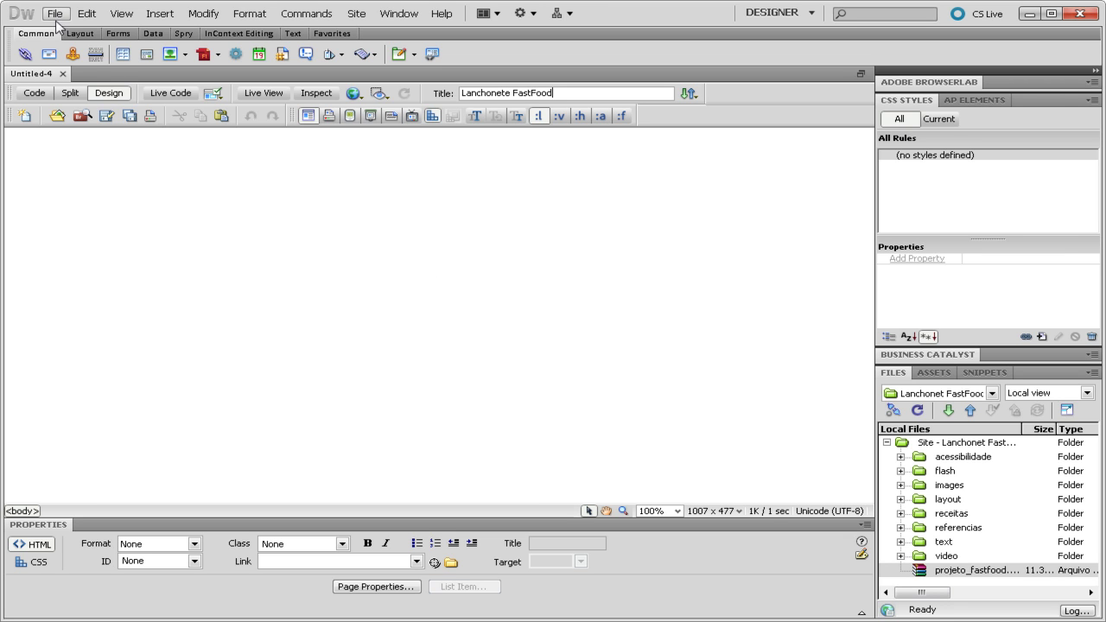
click(55, 14)
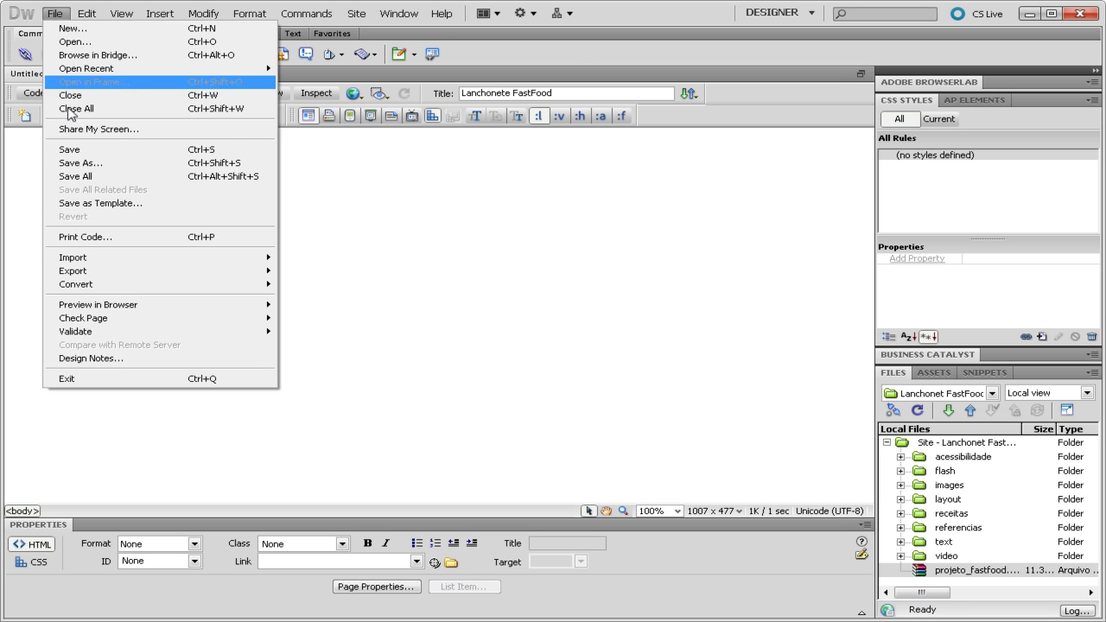
click(78, 162)
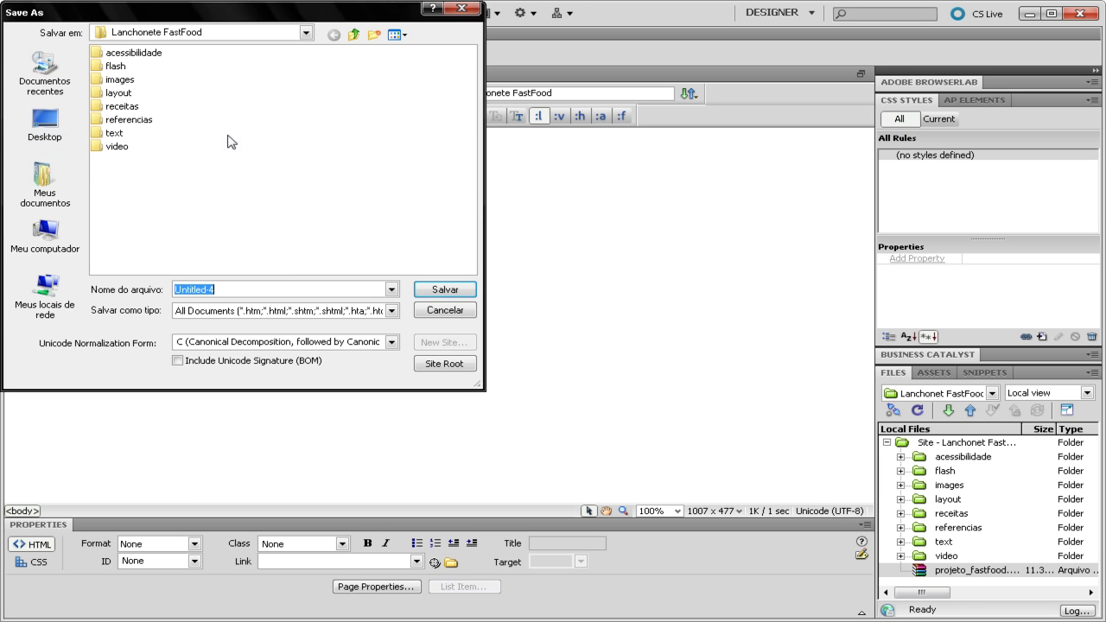
drag(286, 23, 292, 38)
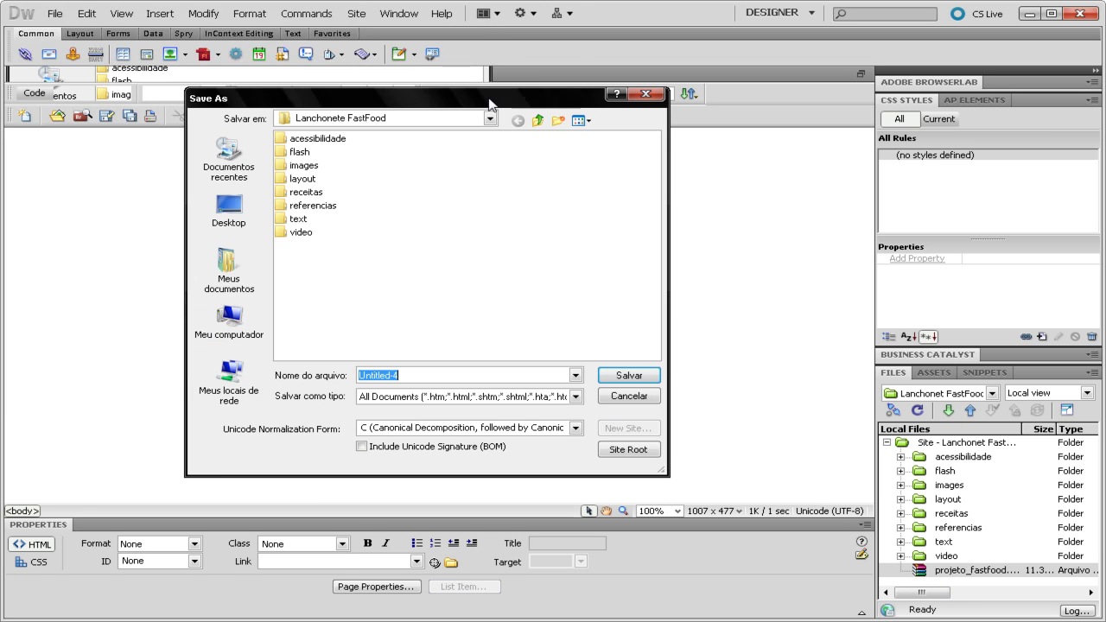
key(BackSpace)
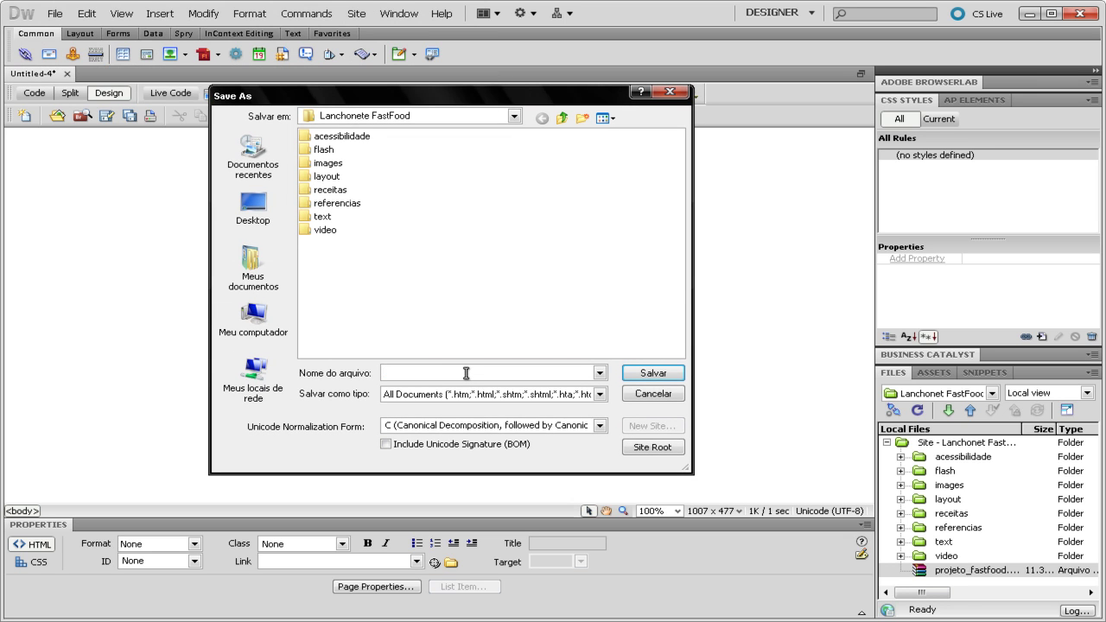
text(eventos)
click(650, 373)
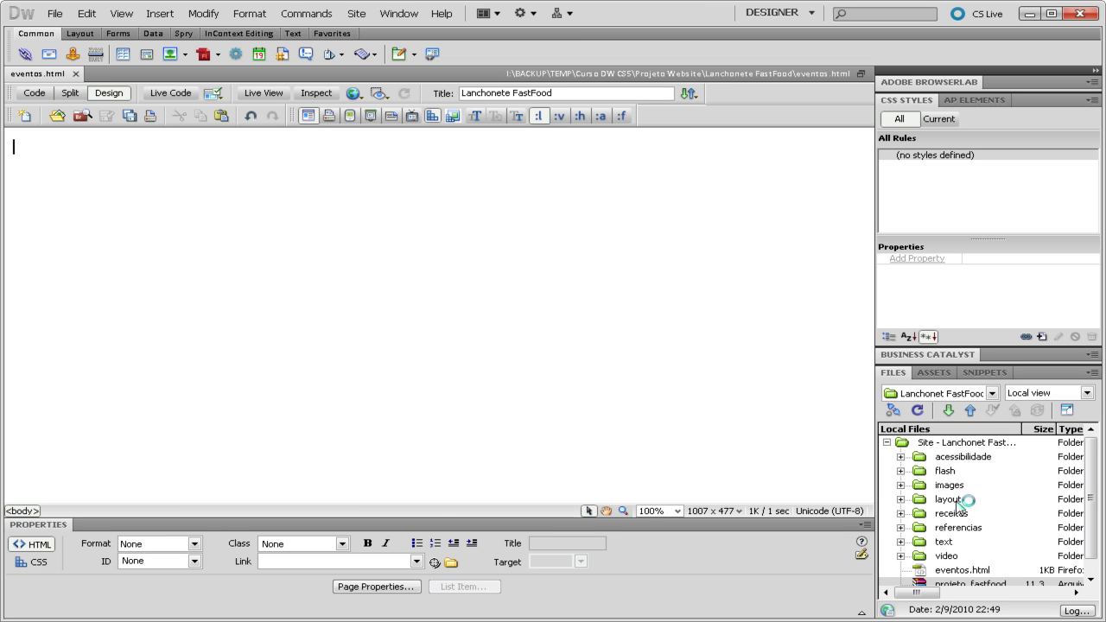
- Locate eventos.html among the site's local files
click(1091, 505)
drag(1093, 507, 1094, 521)
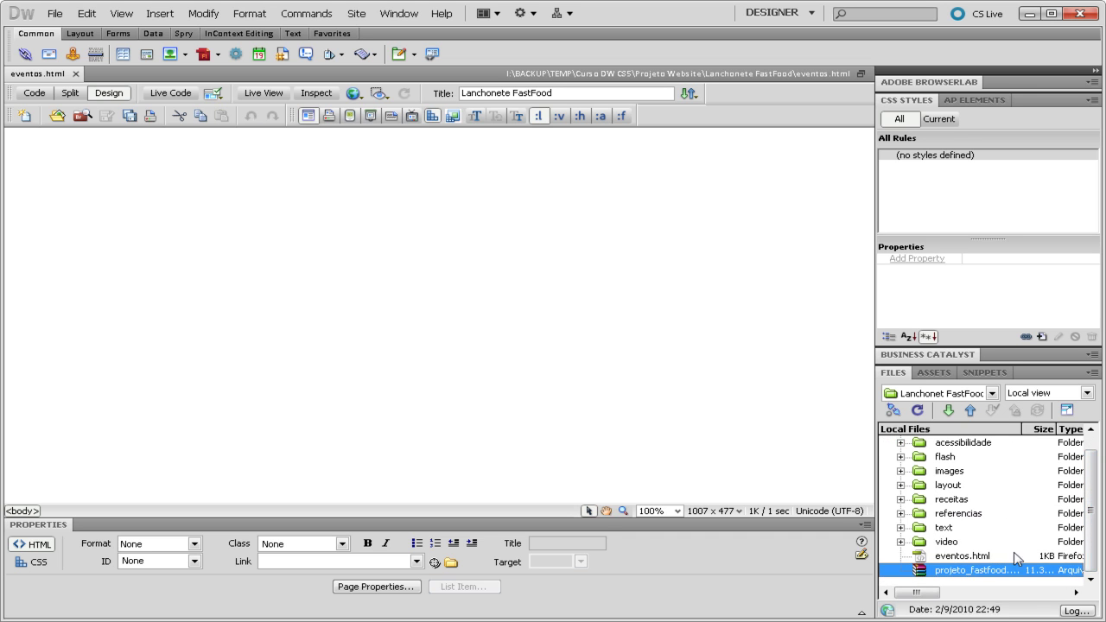
click(968, 555)
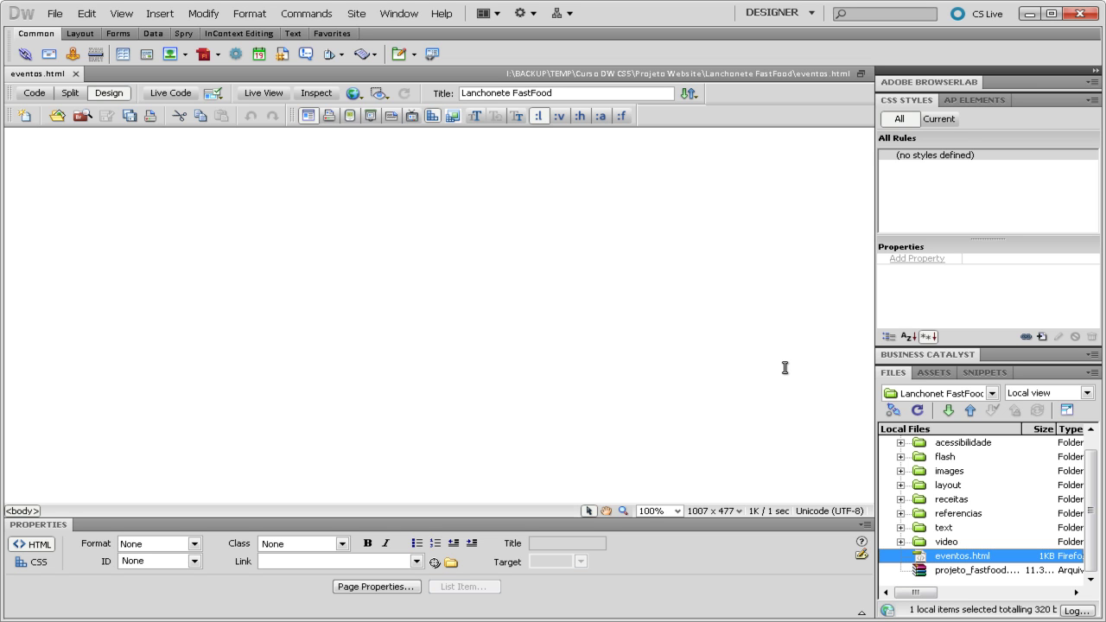
- Open eventos.txt from the site's text folder
click(900, 528)
scroll(927, 526, down, 3)
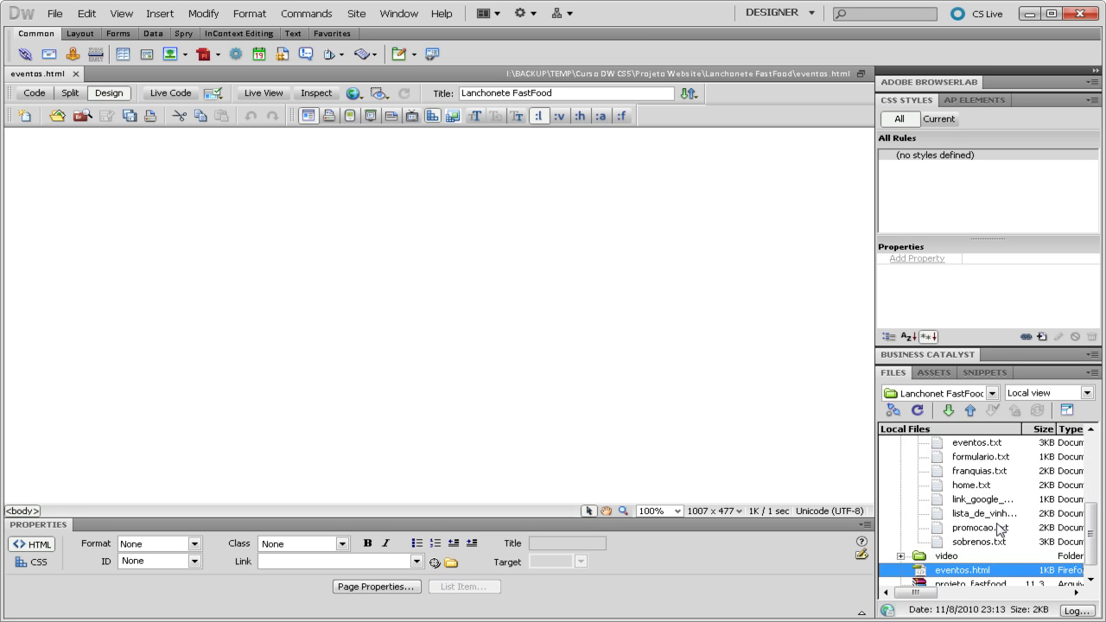
click(968, 446)
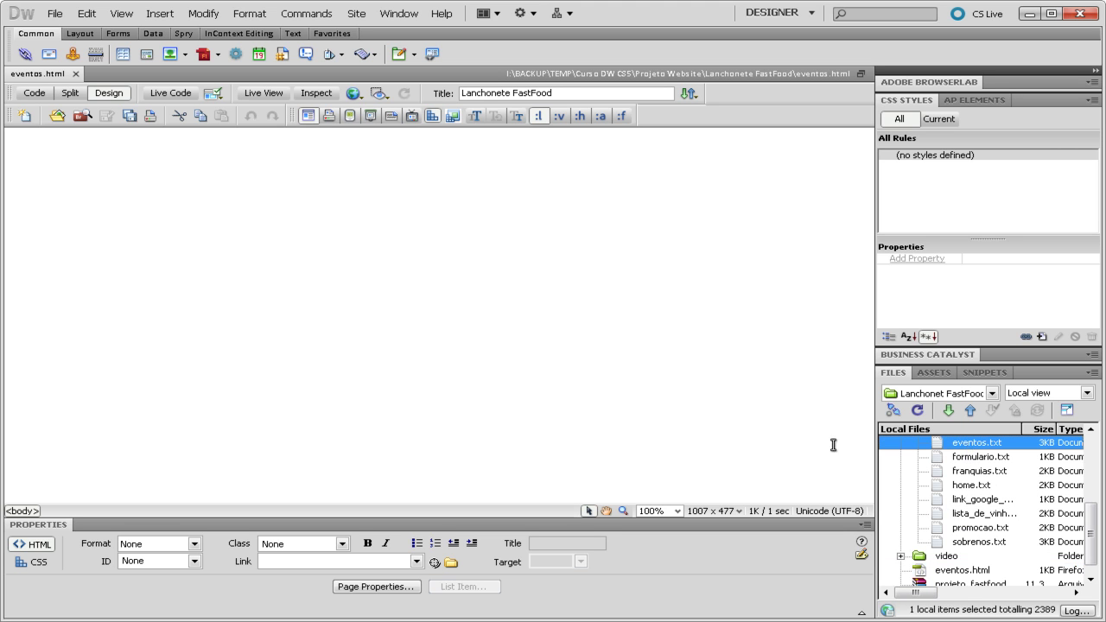
double_click(941, 445)
click(429, 272)
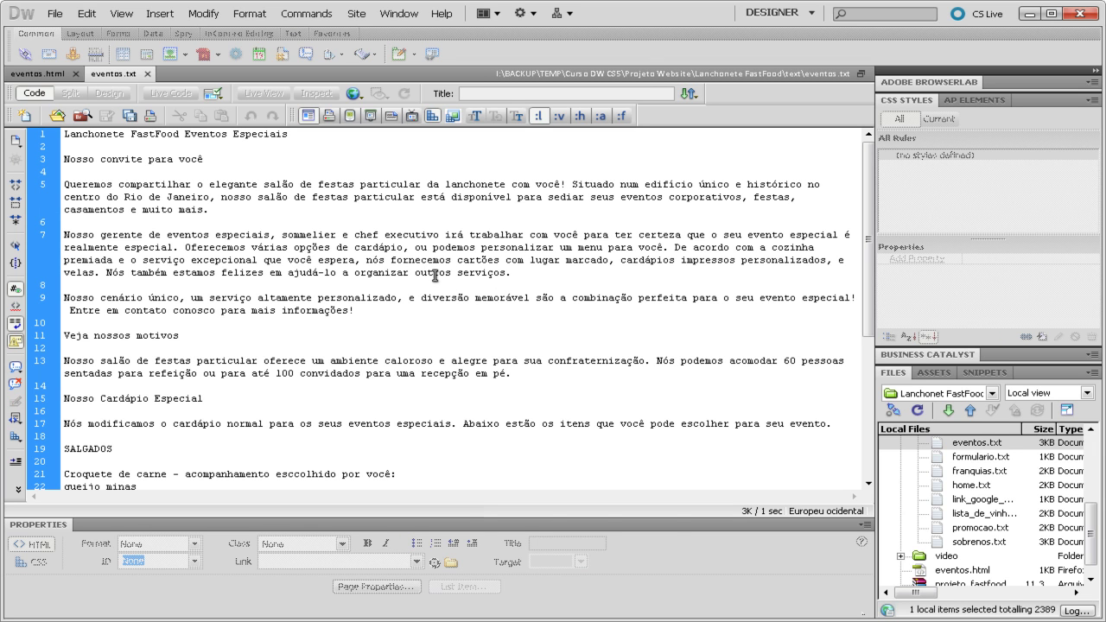
- Select and copy all the text in eventos.txt
key(ctrl+a)
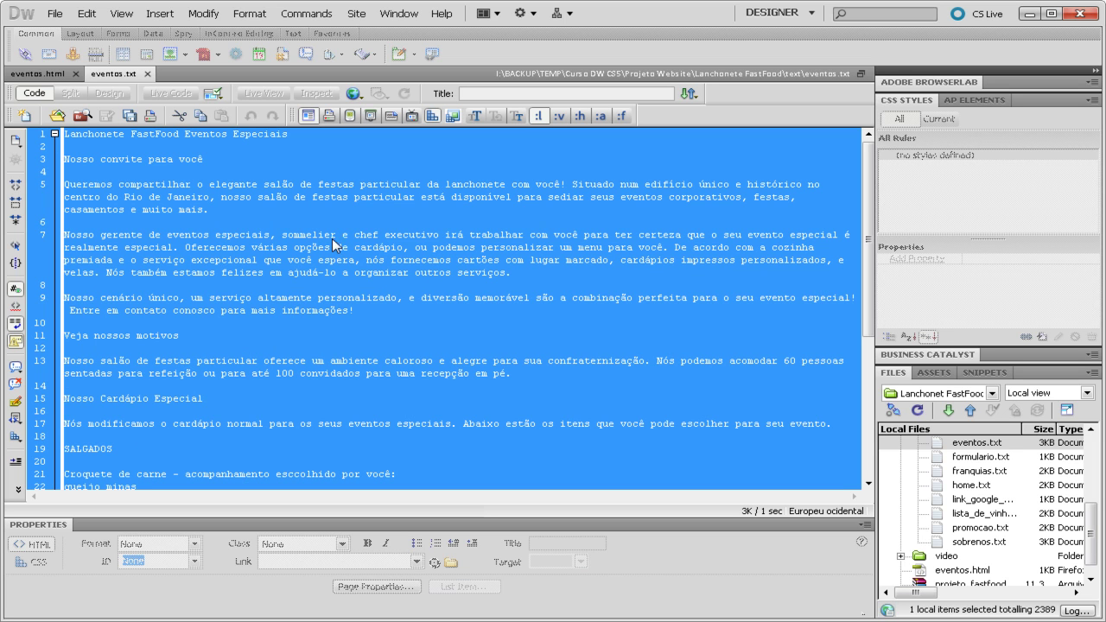
click(86, 14)
click(120, 132)
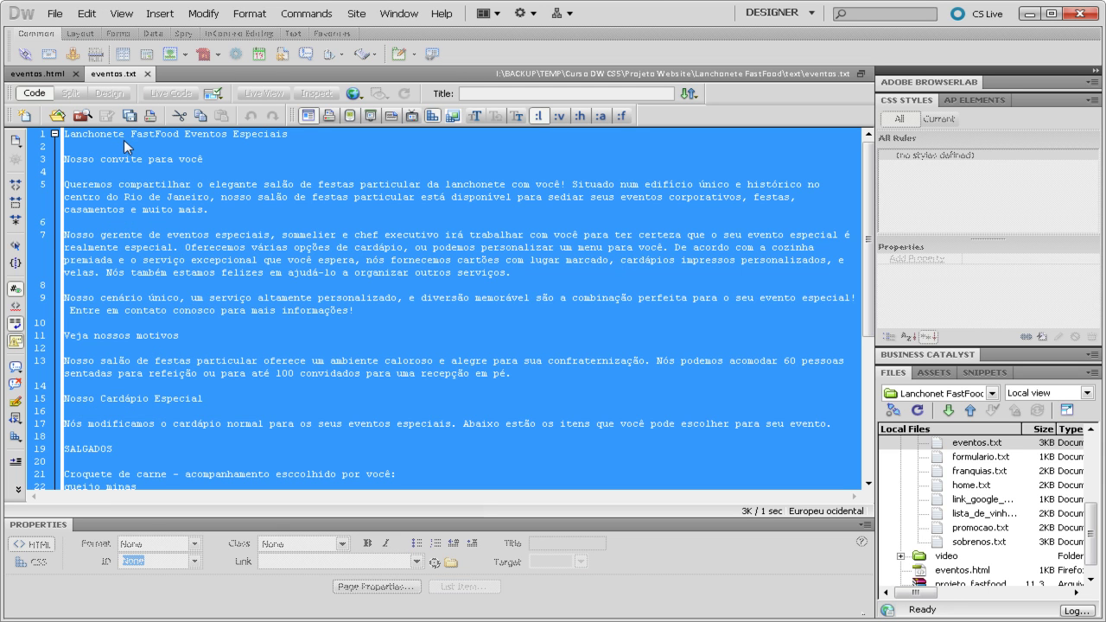
key(ctrl+c)
- Paste the copied text into the eventos.html page and save the page
click(52, 77)
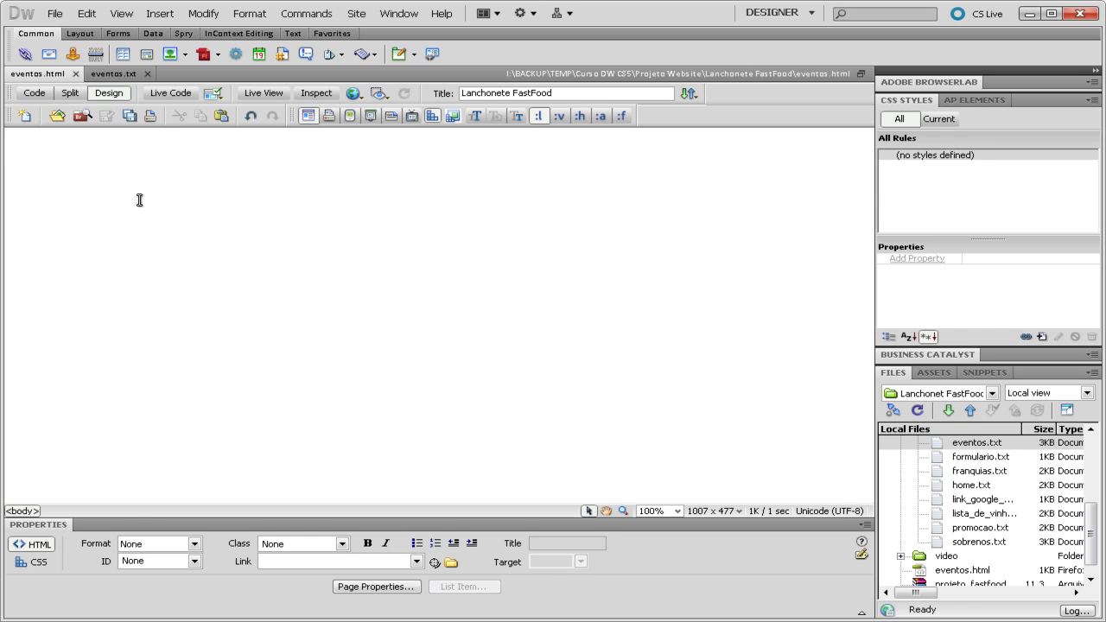
key(ctrl+z)
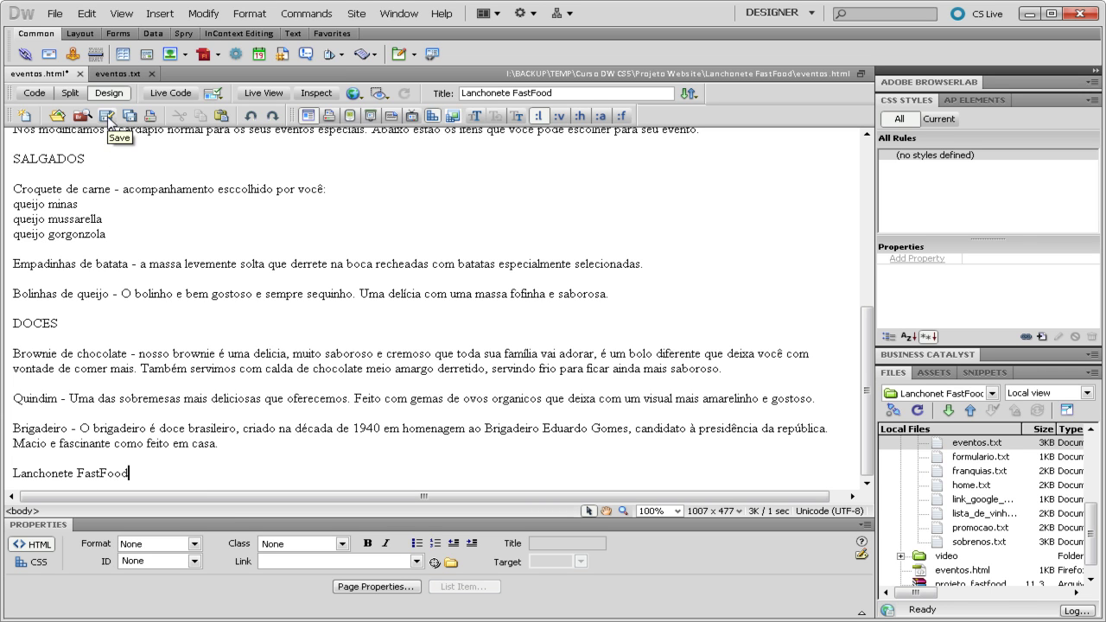
click(106, 116)
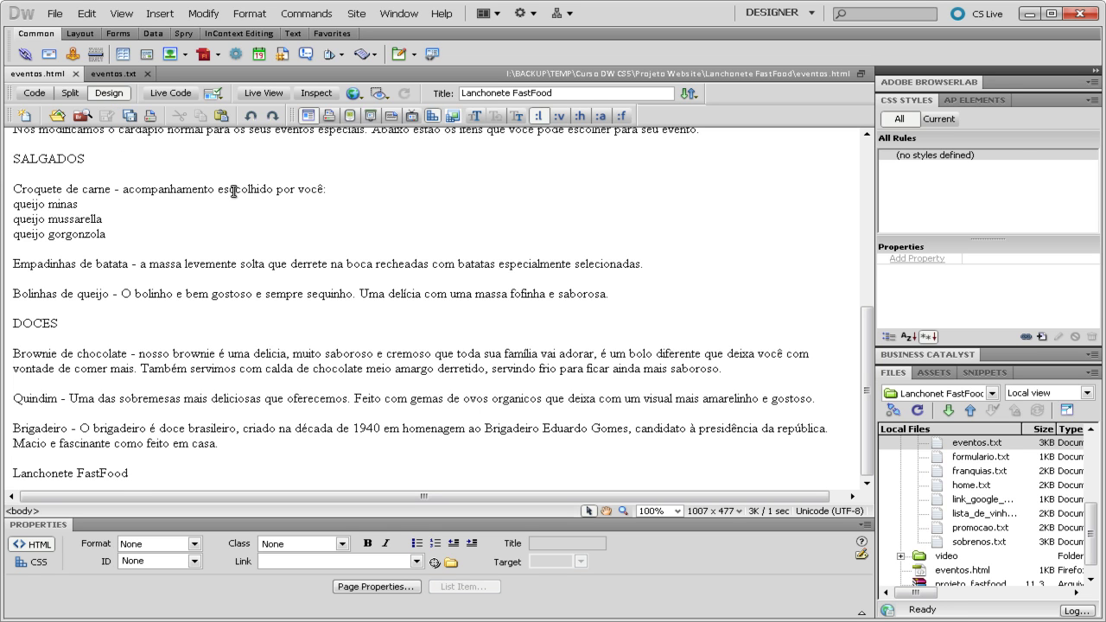
- Preview eventos.html in Firefox and look over the text of the whole page
click(361, 95)
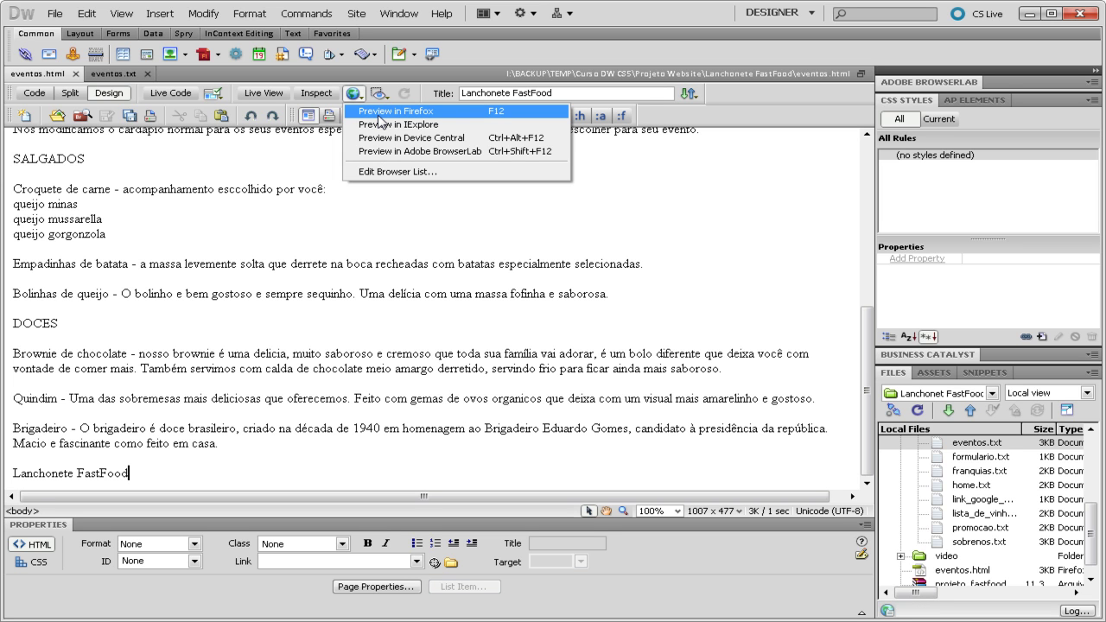
click(380, 116)
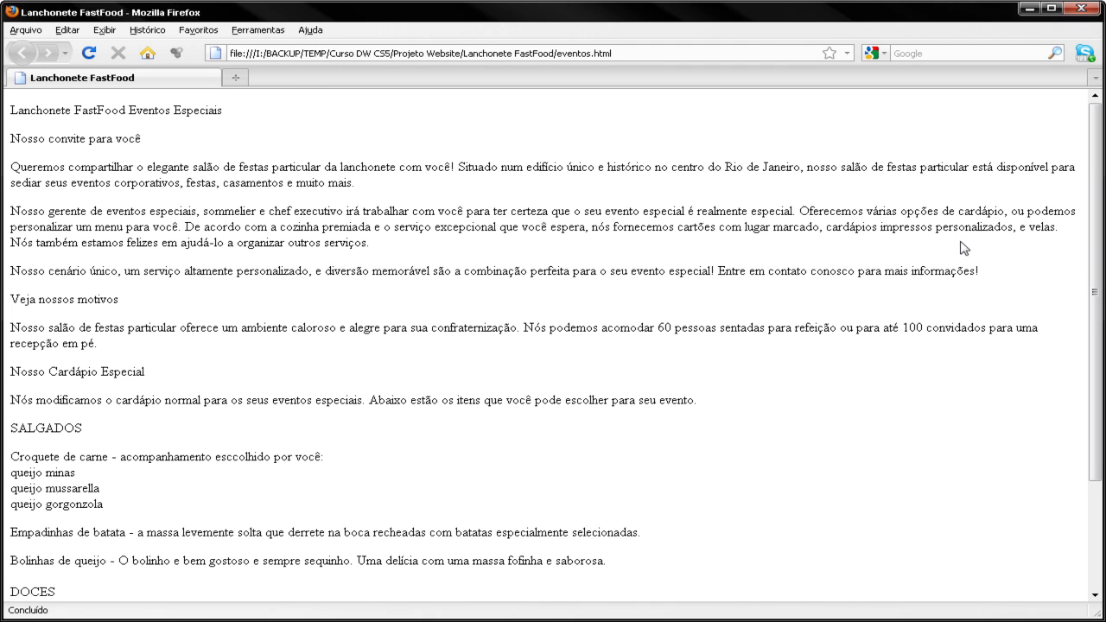
scroll(1099, 238, down, 3)
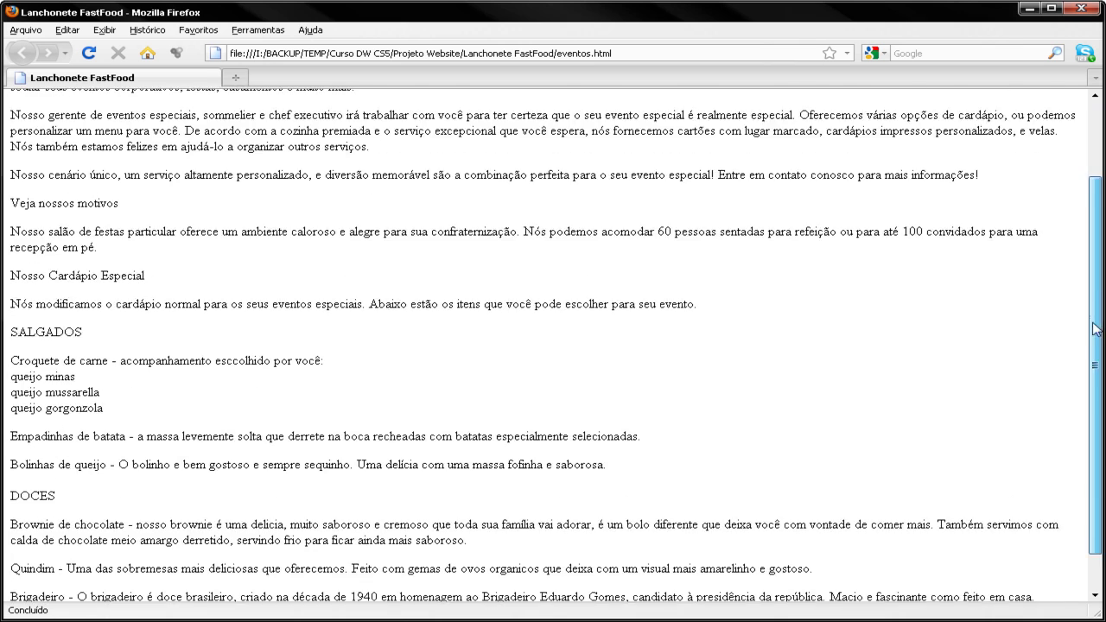
scroll(1084, 238, up, 3)
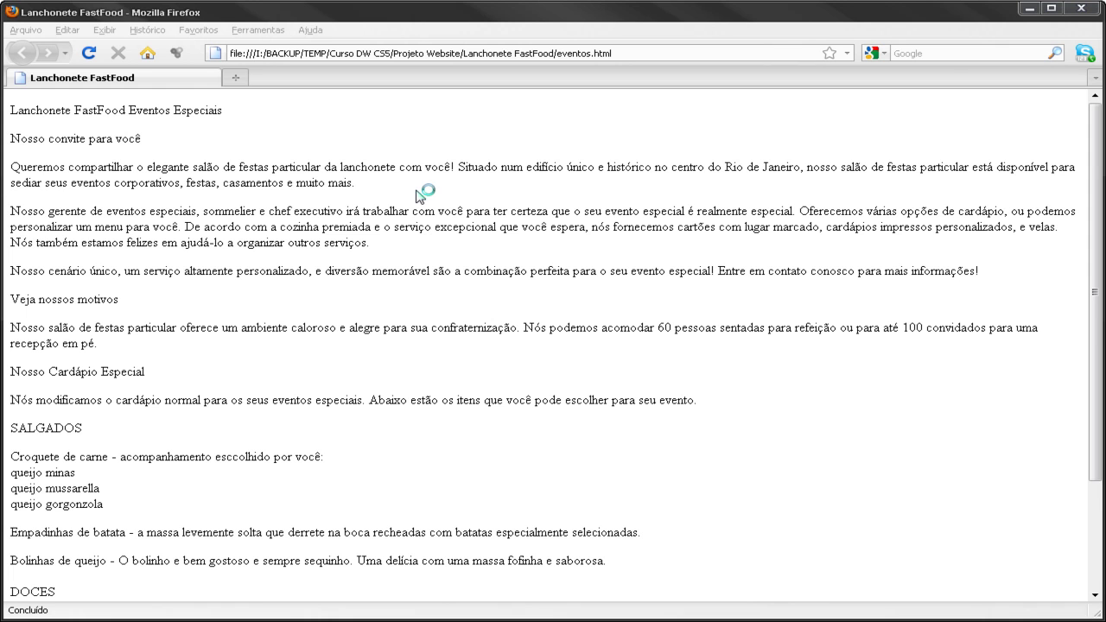
click(235, 78)
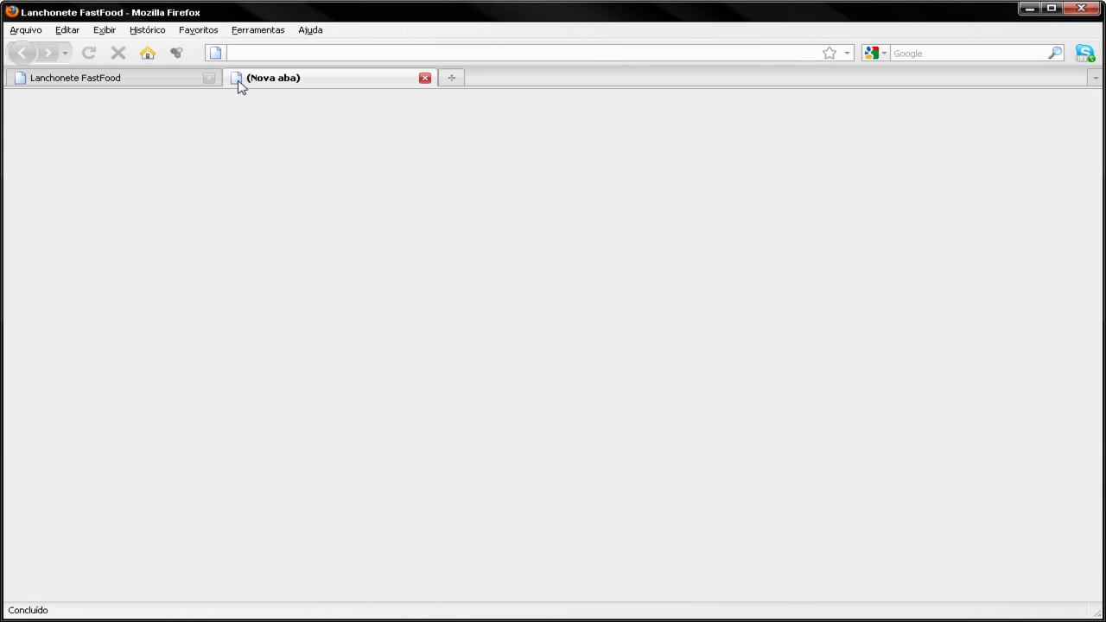
key(ctrl+v)
key(Return)
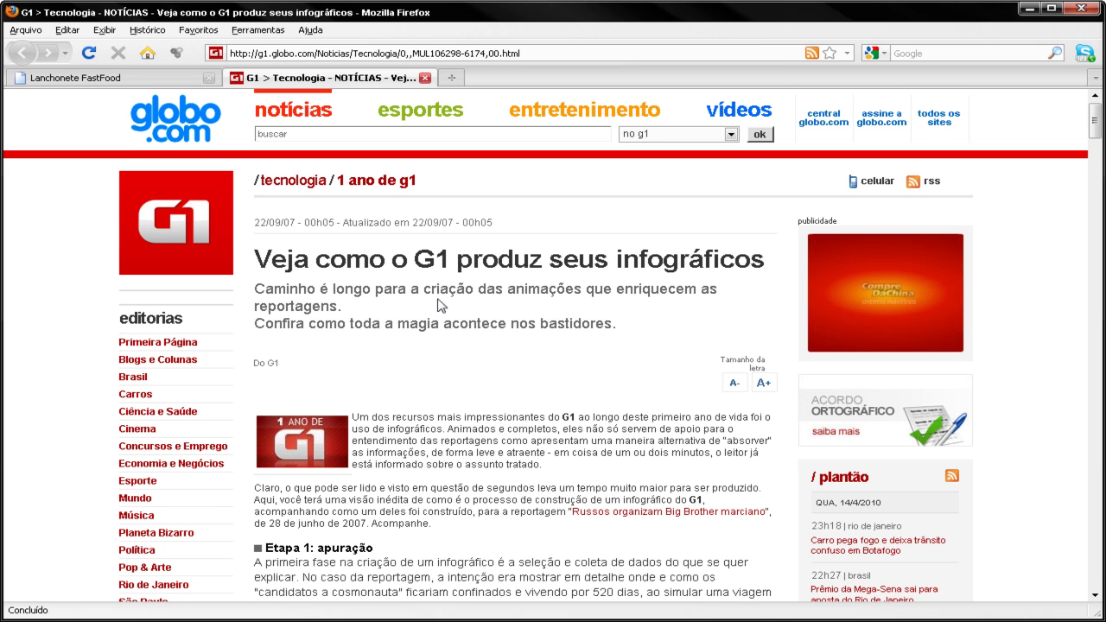
drag(386, 260, 512, 263)
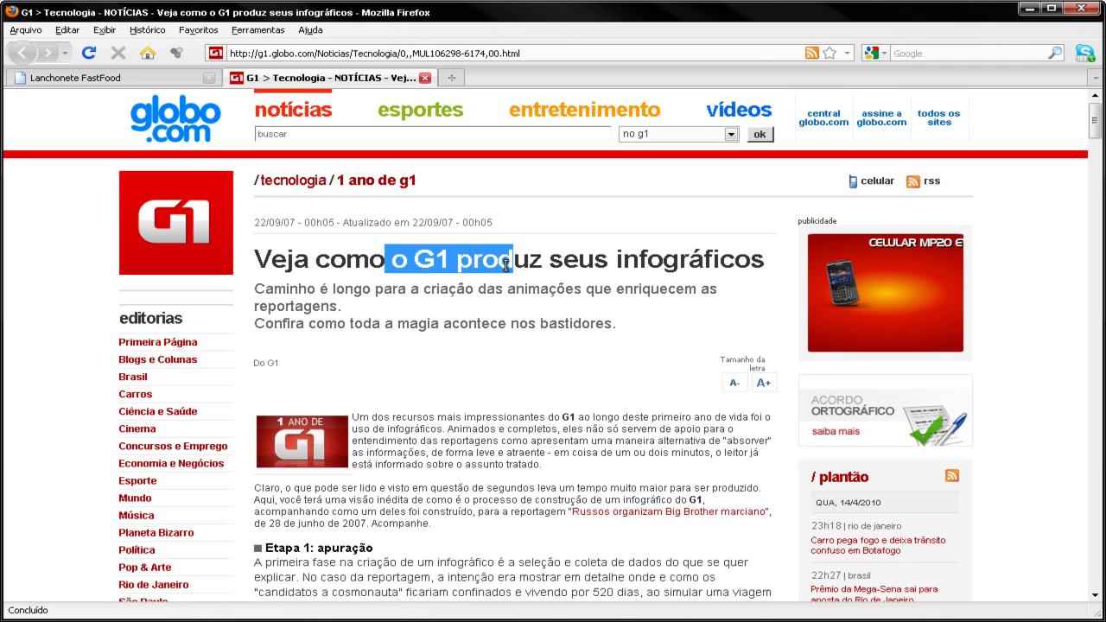
- Examine the G1 article's subheading, byline, opening paragraph and "Etapa 1: apuração" section heading
drag(333, 291, 378, 313)
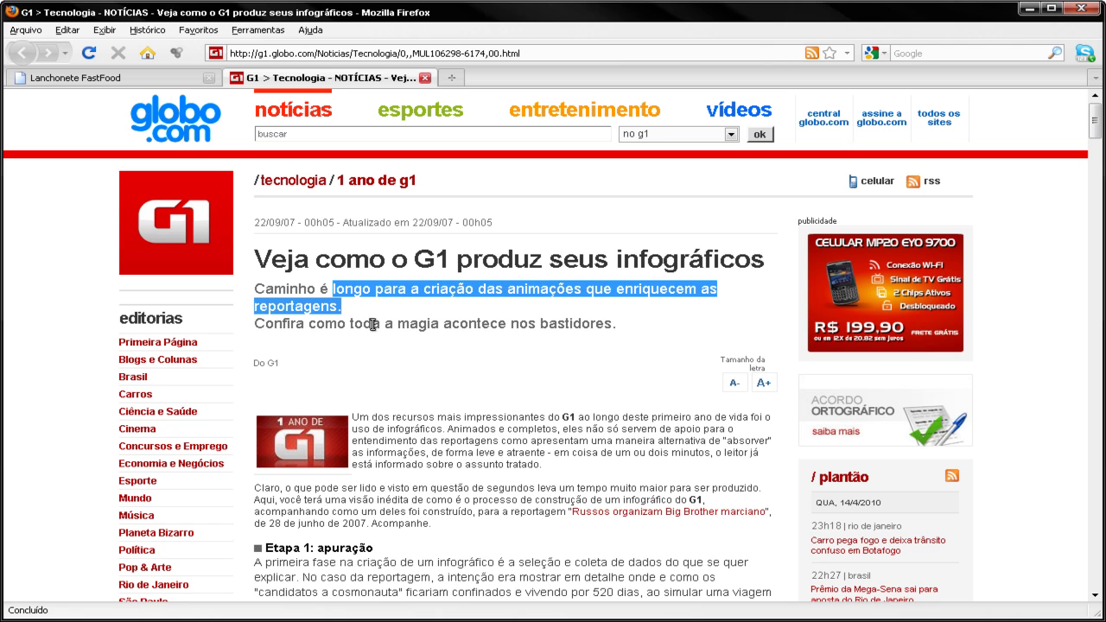
drag(270, 361, 290, 370)
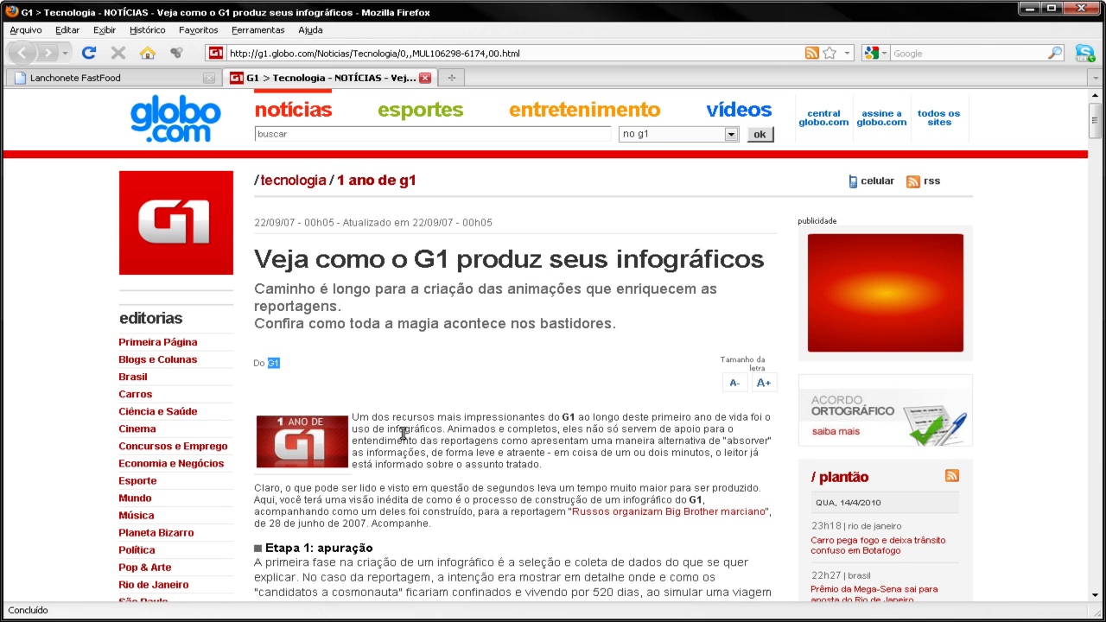
drag(405, 428, 447, 453)
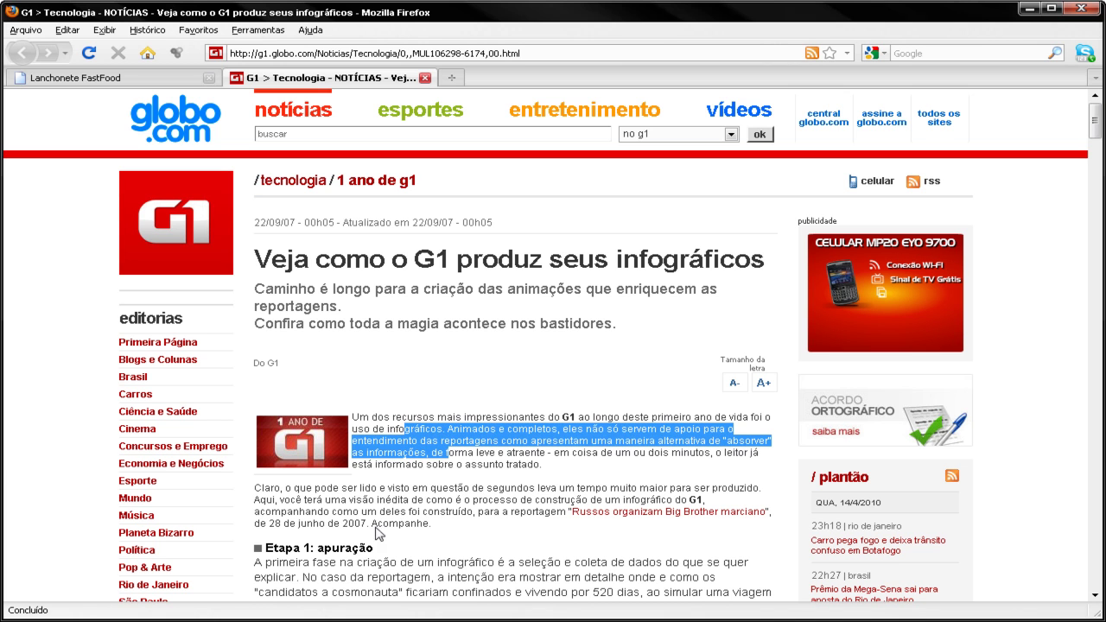
drag(317, 545, 355, 547)
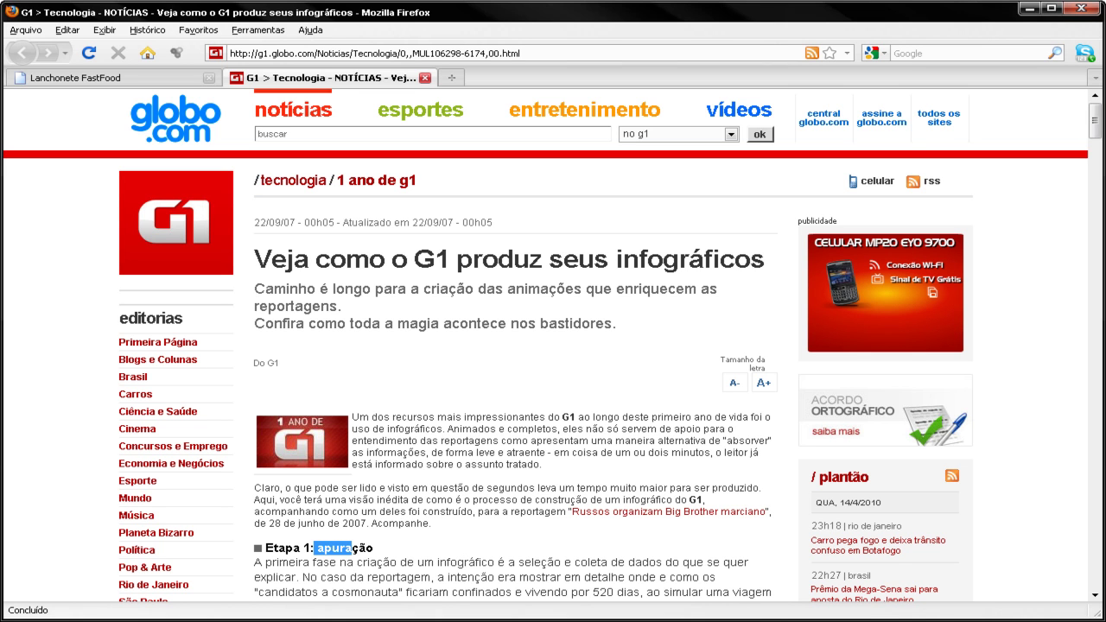
- Switch back to Dreamweaver and format the title line "Lanchonete FastFood Eventos Especiais" as Heading 1
key(alt+Tab)
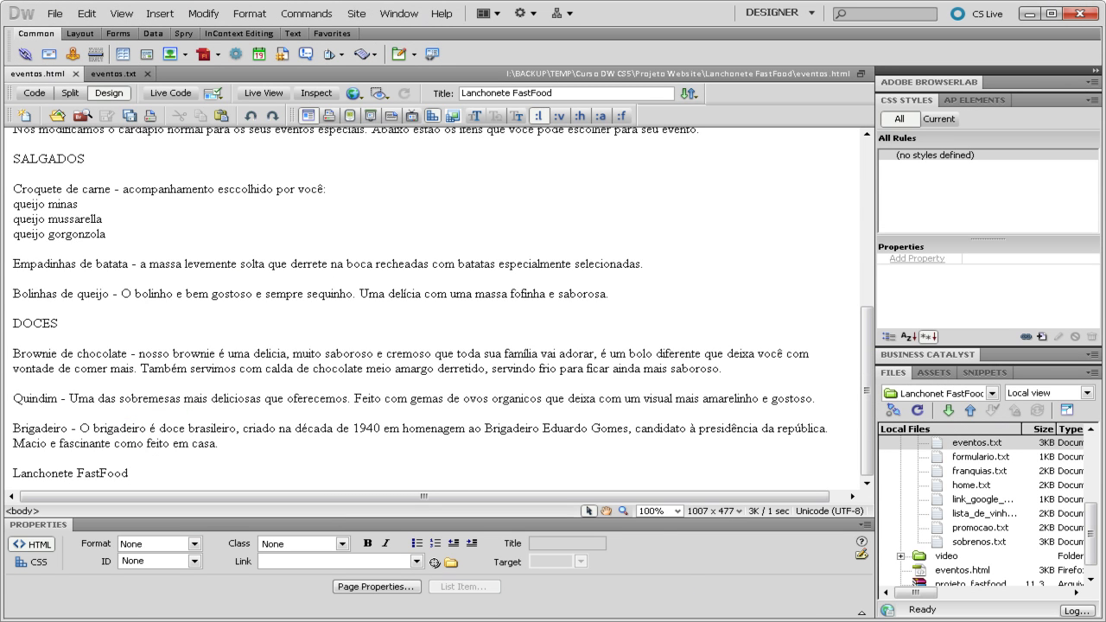
drag(866, 386, 864, 186)
drag(250, 148, 10, 147)
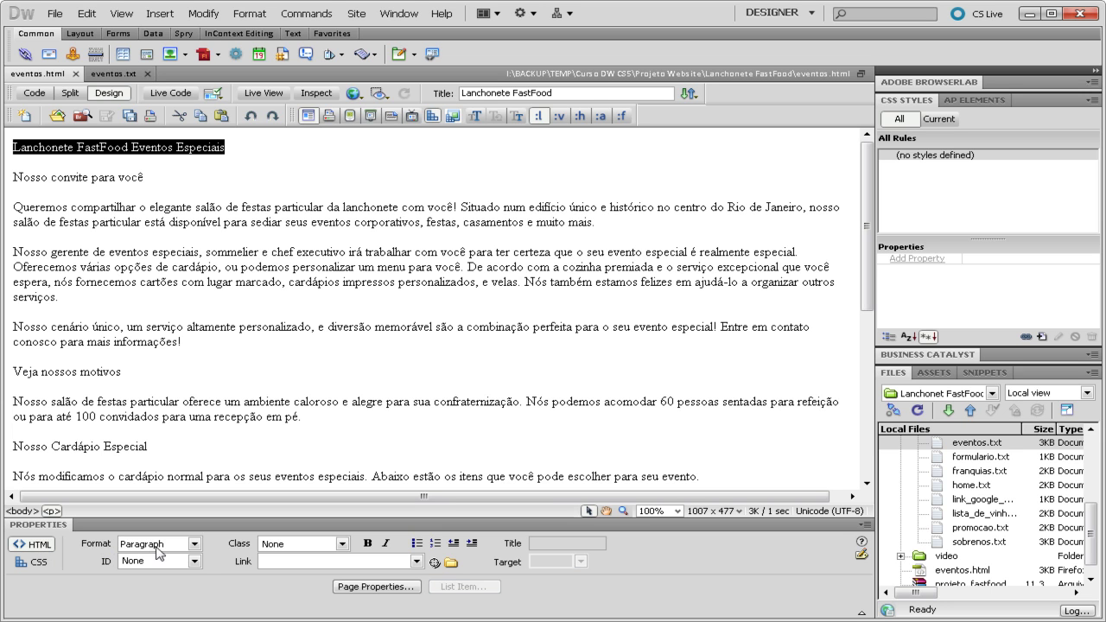
click(194, 545)
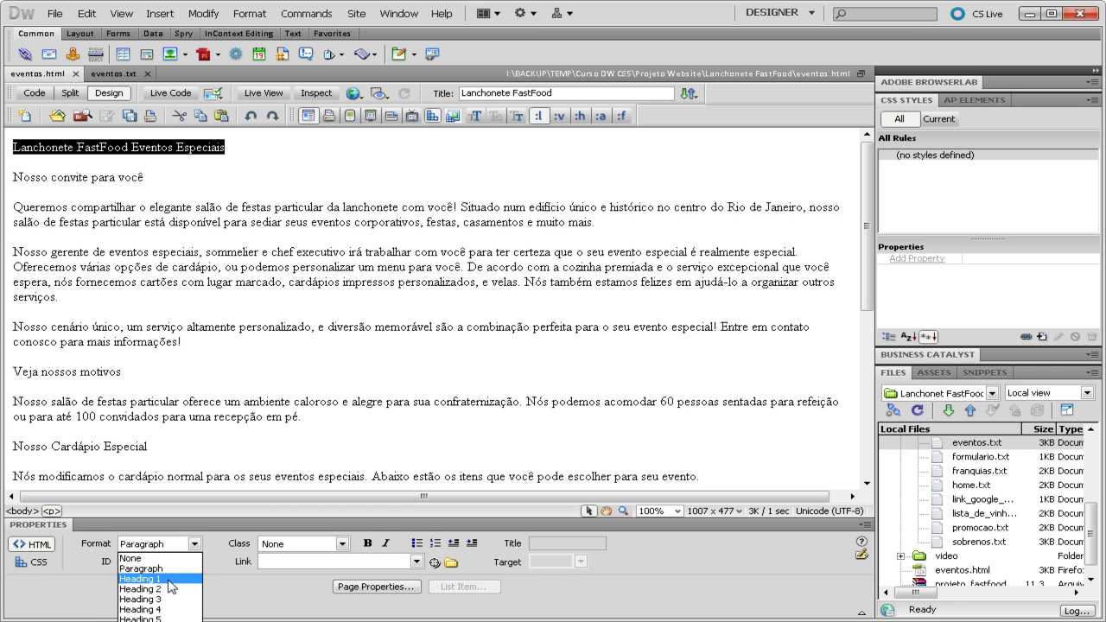
click(170, 581)
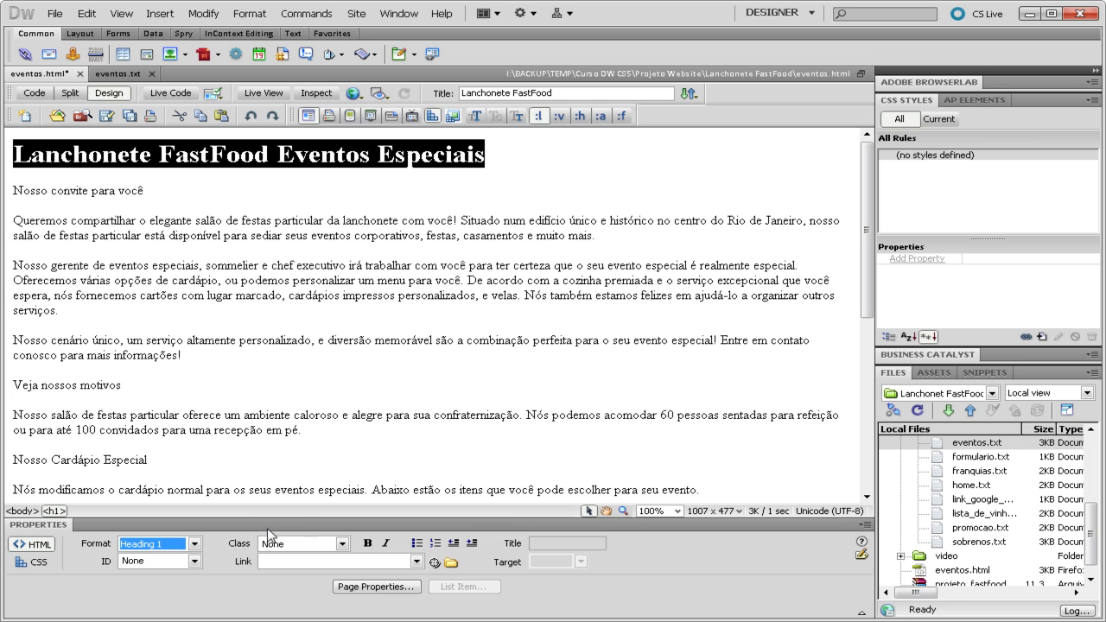
- Format the line "Nosso convite para você" as Heading 2
drag(147, 190, 10, 191)
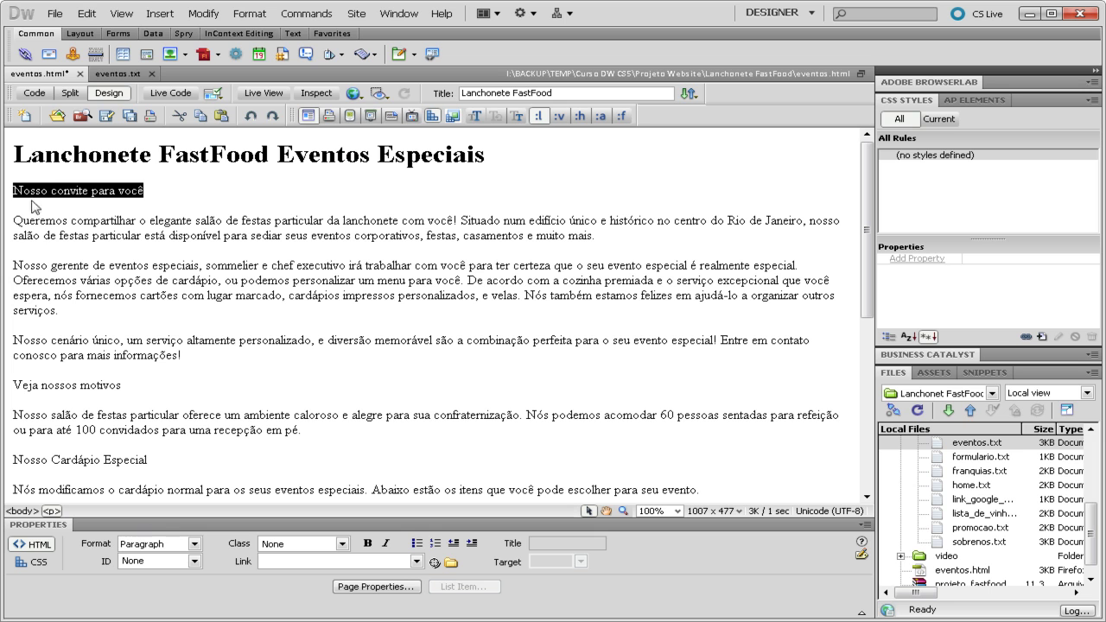
click(196, 543)
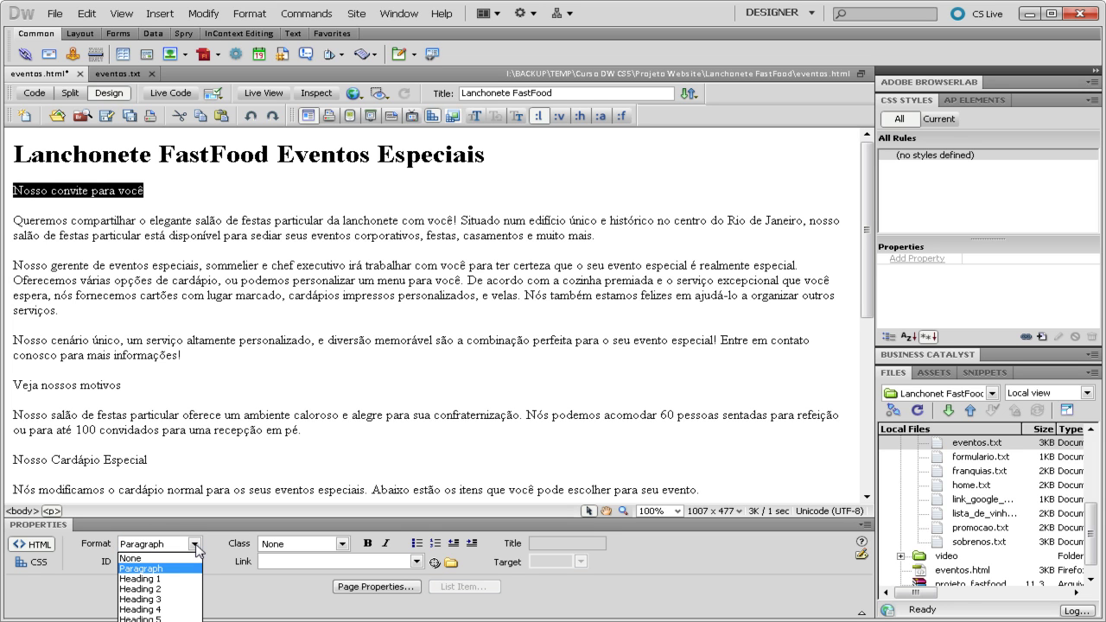
click(141, 589)
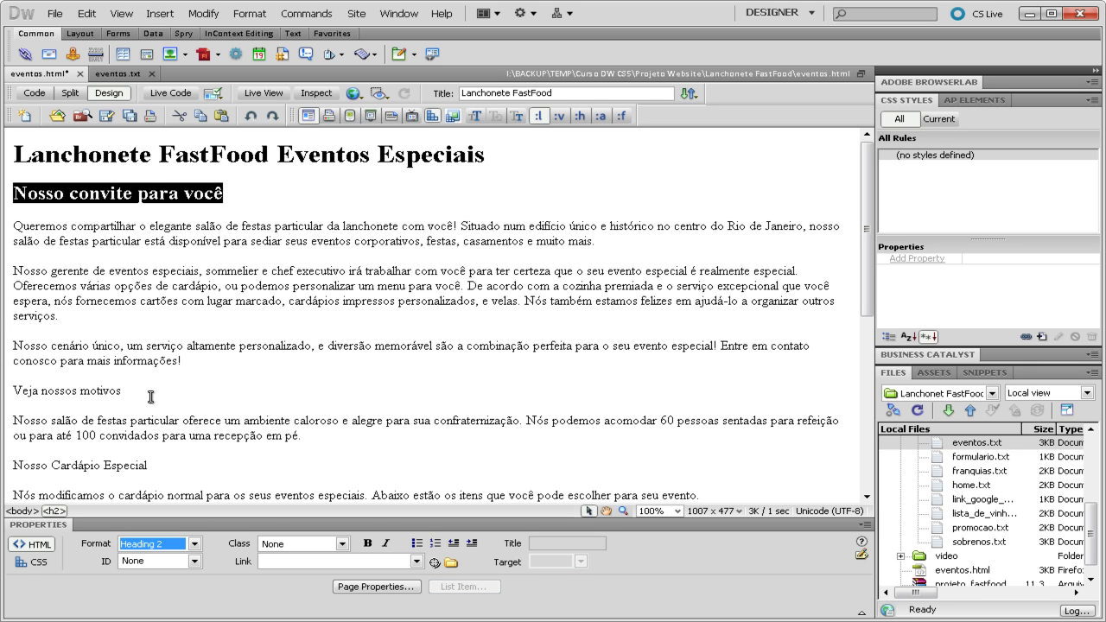
- Format the lines "Veja nossos motivos" and "Nosso Cardápio Especial" as Heading 3
drag(150, 396, 13, 391)
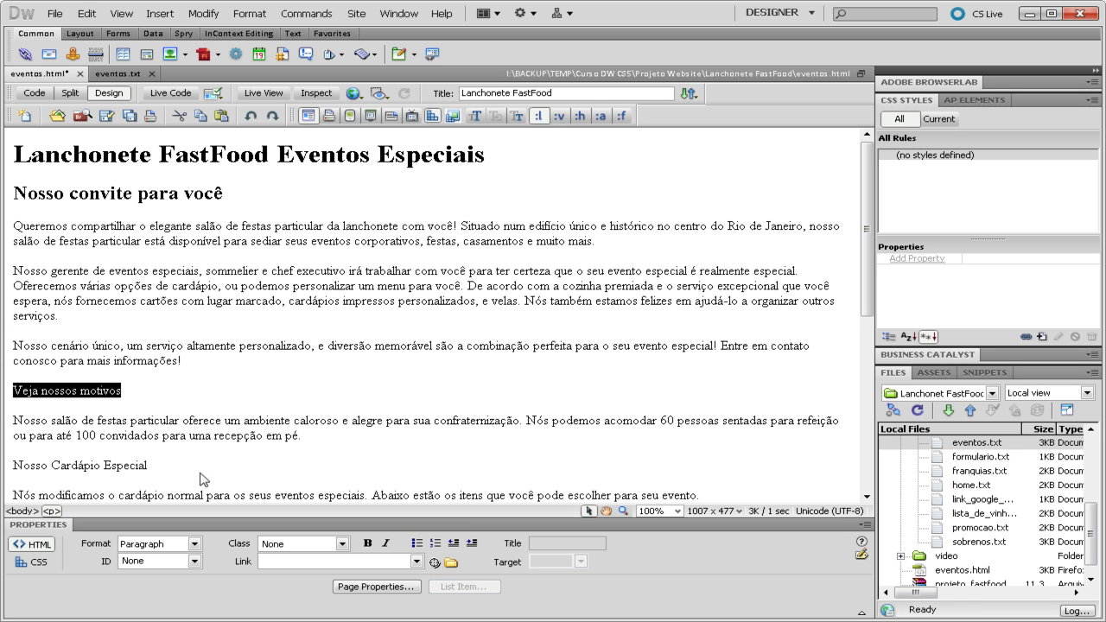
click(194, 544)
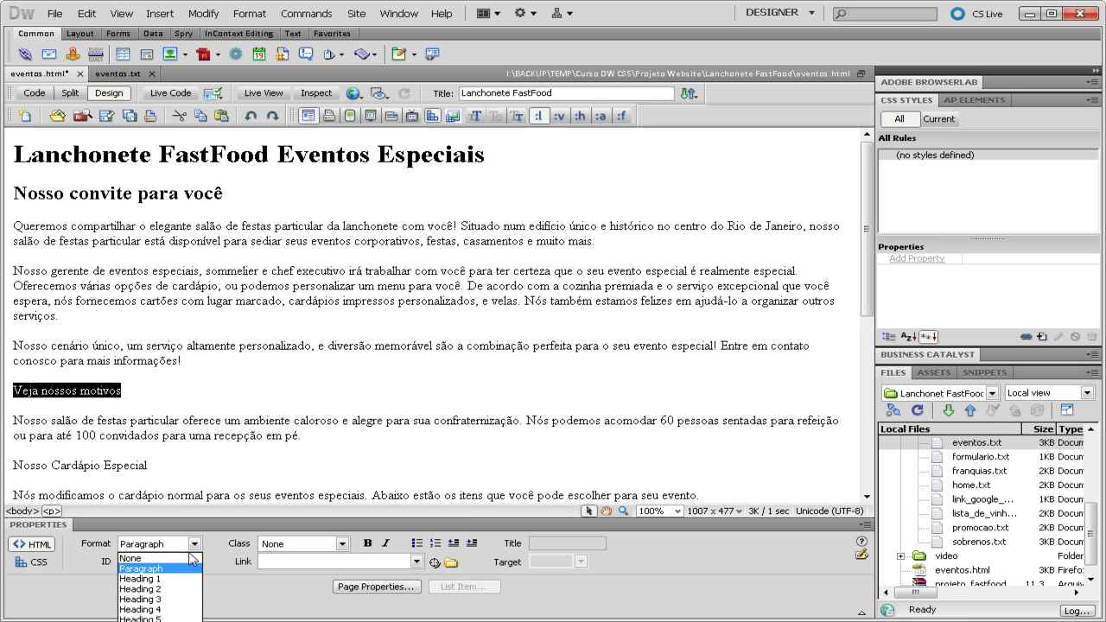
click(176, 598)
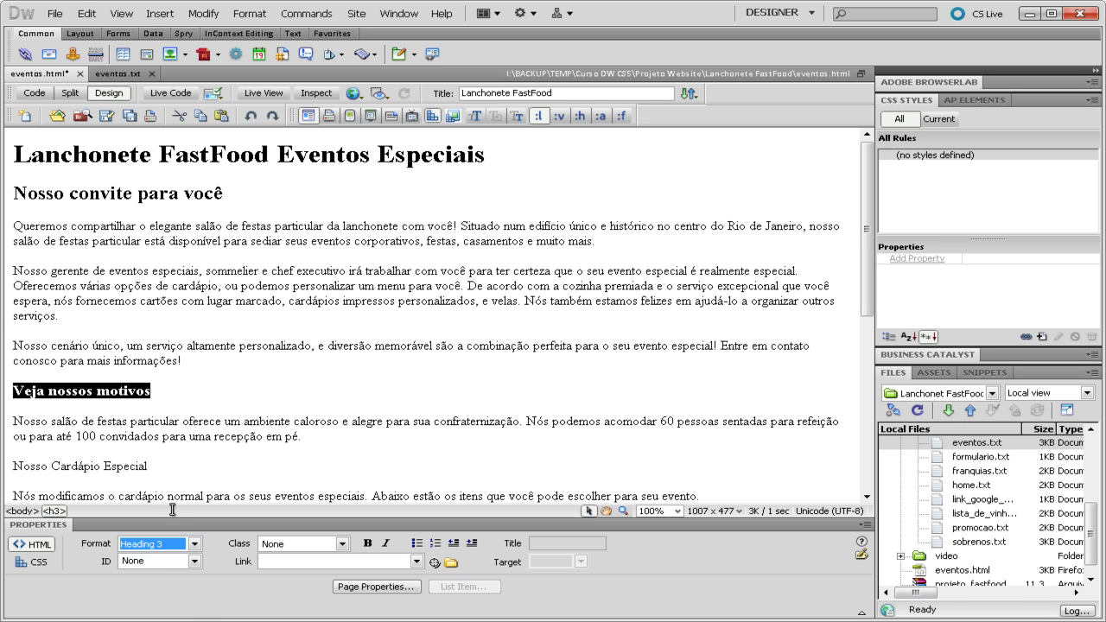
drag(149, 466, 12, 466)
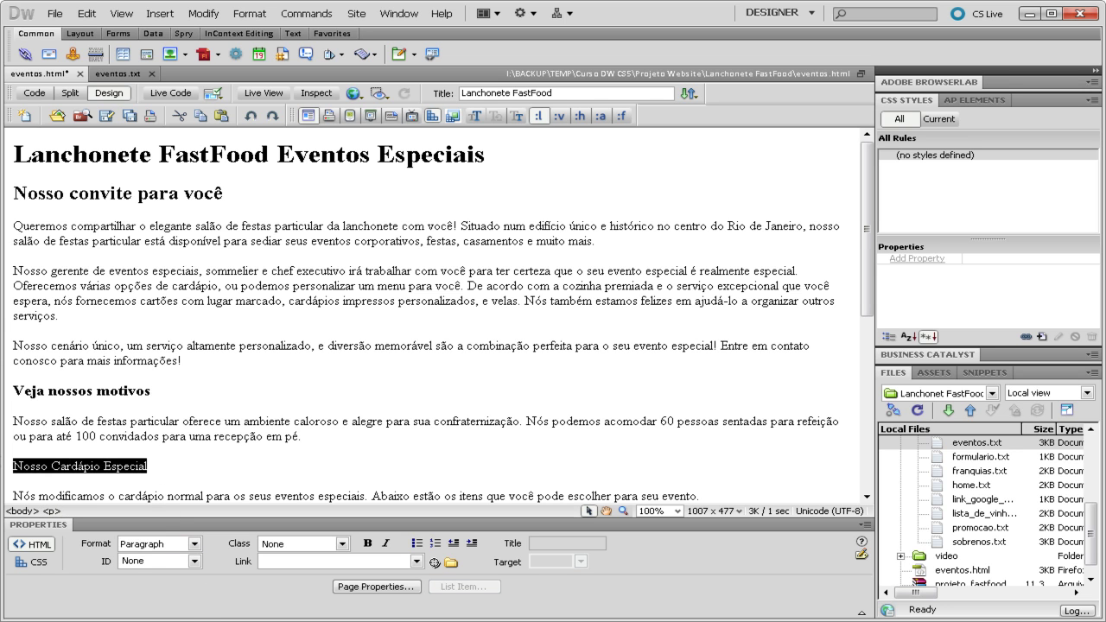
click(195, 544)
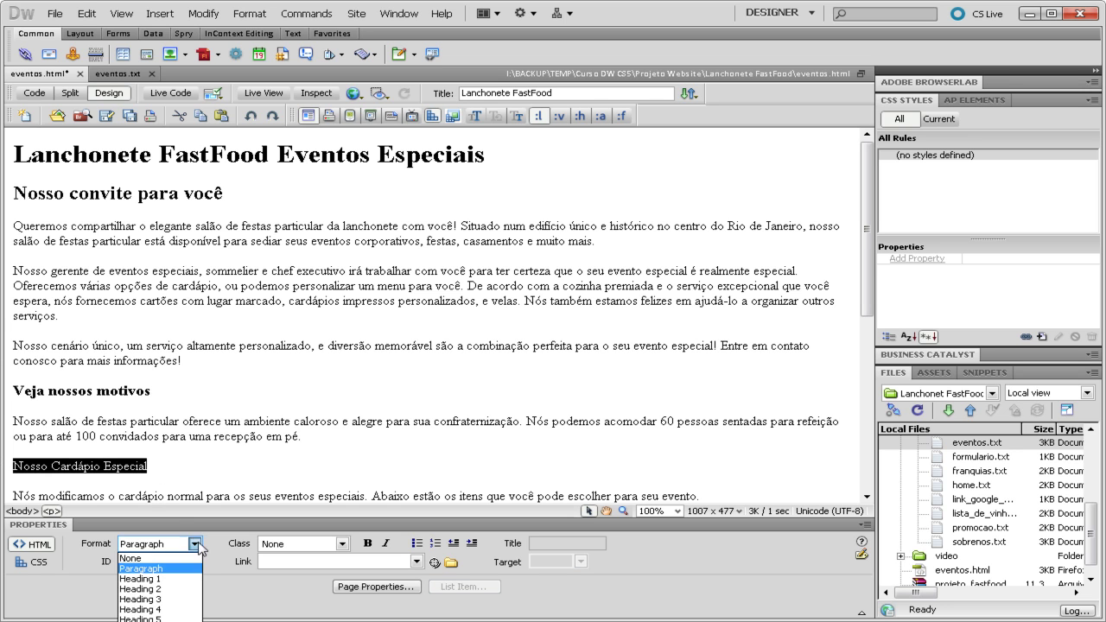
click(177, 599)
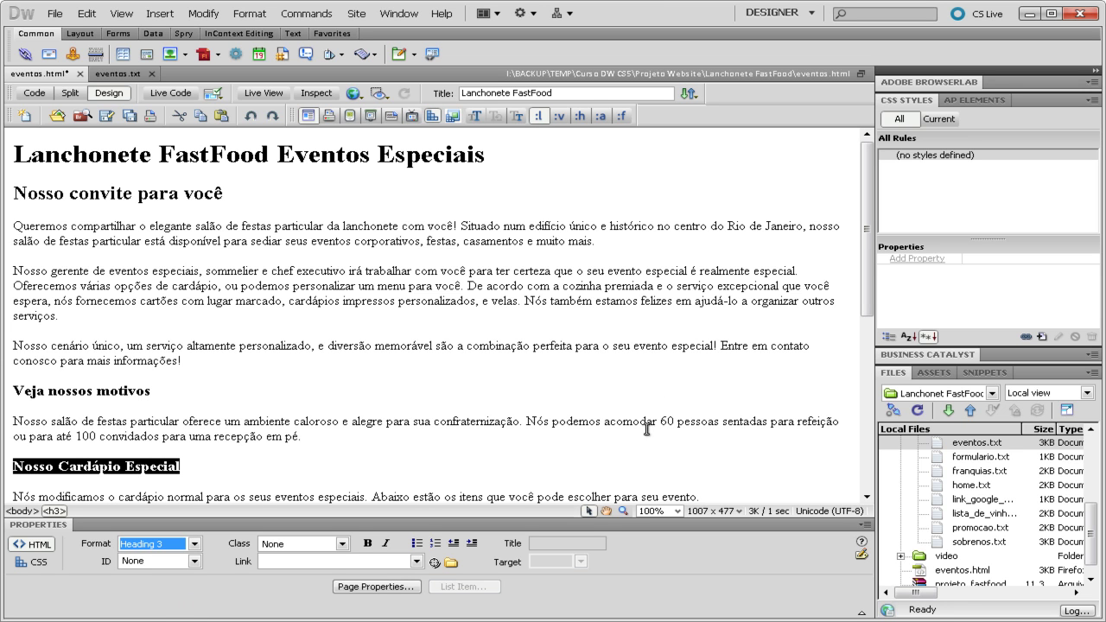
- Format the menu category lines "SALGADOS" and "DOCES" as Heading 4
drag(866, 293, 871, 345)
scroll(867, 346, down, 7)
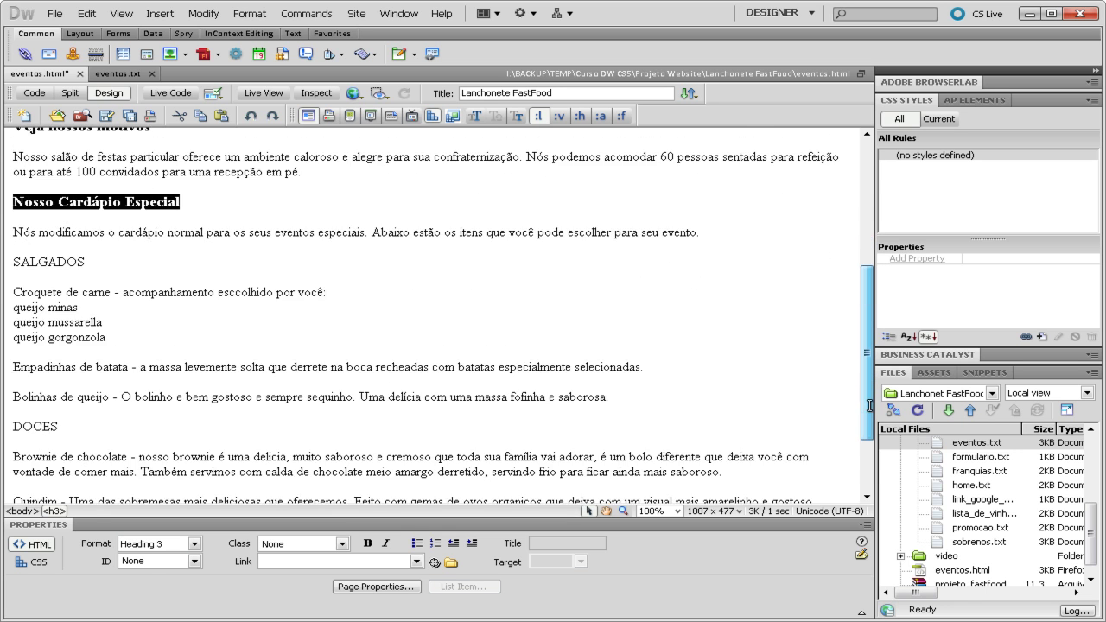
drag(87, 201, 4, 204)
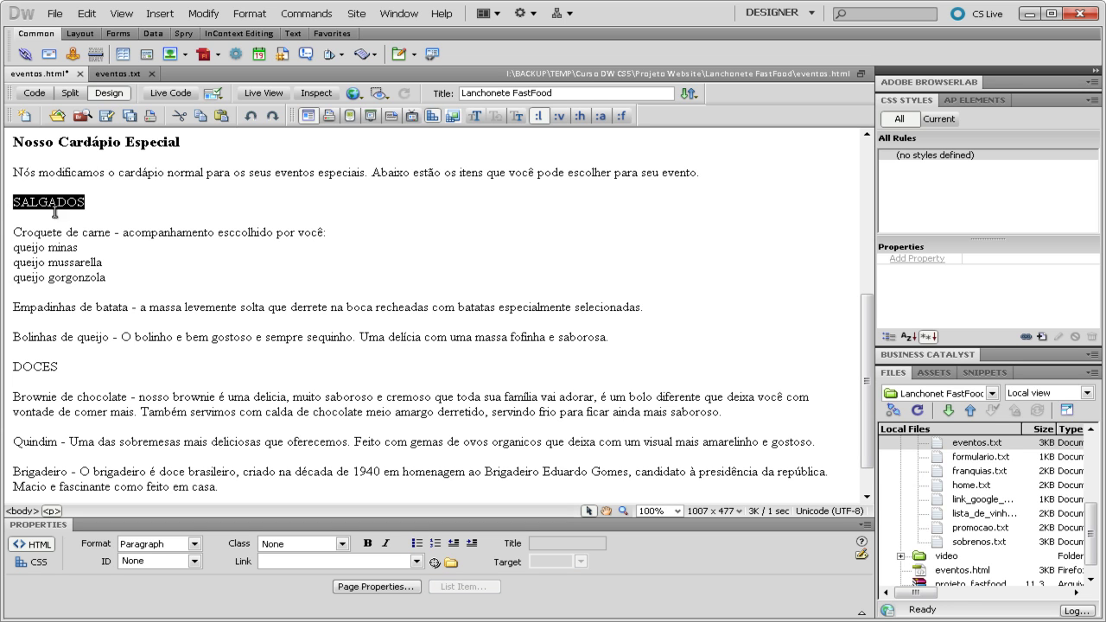
click(195, 543)
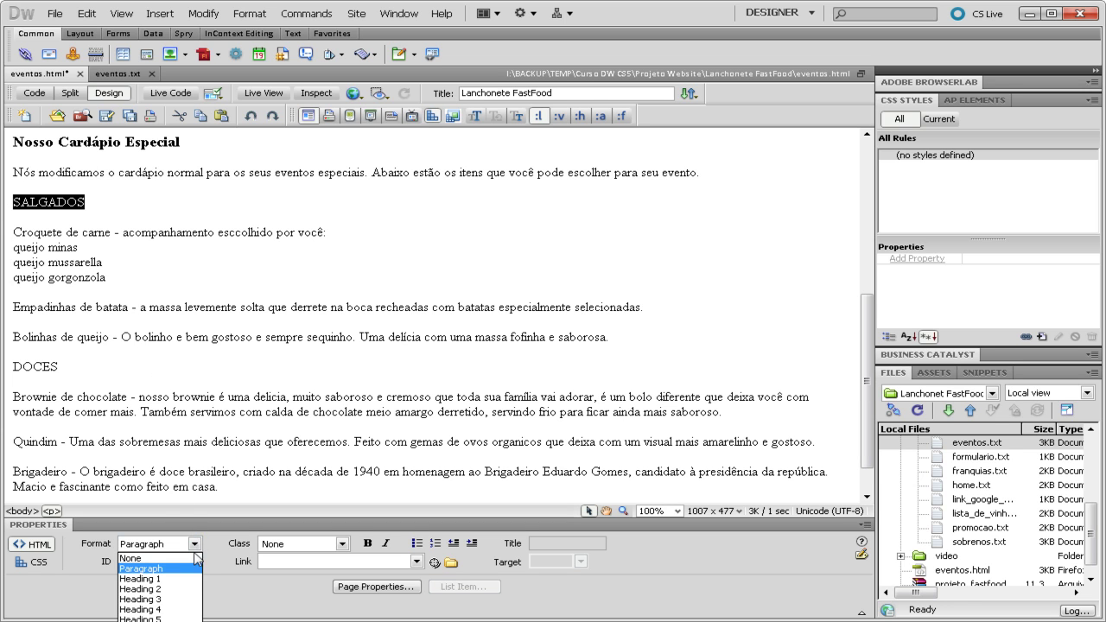
click(183, 613)
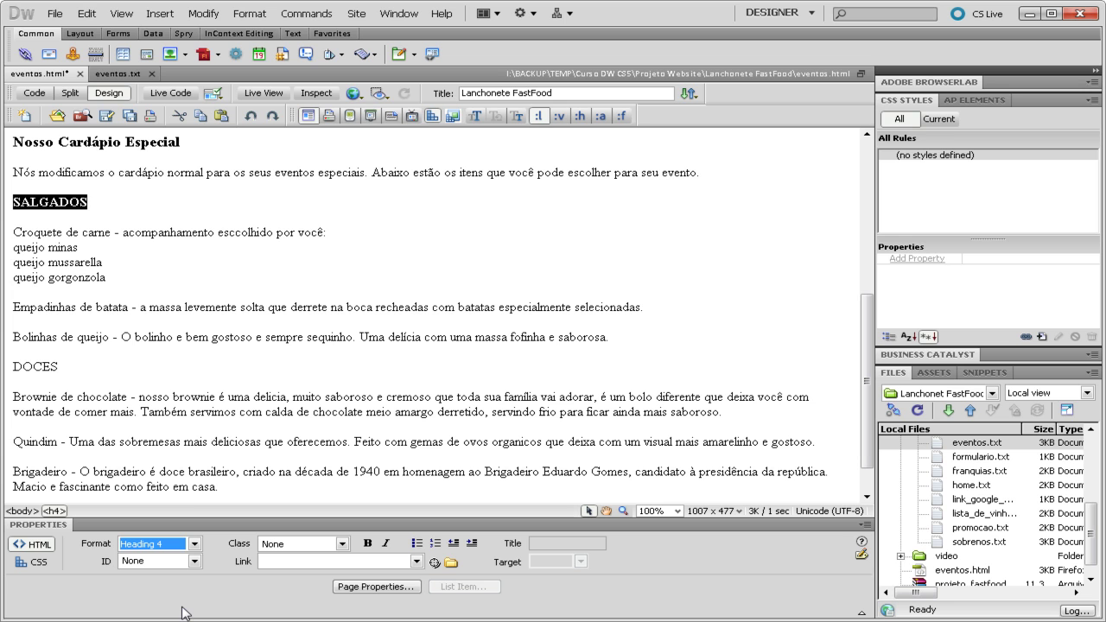
drag(58, 367, 2, 365)
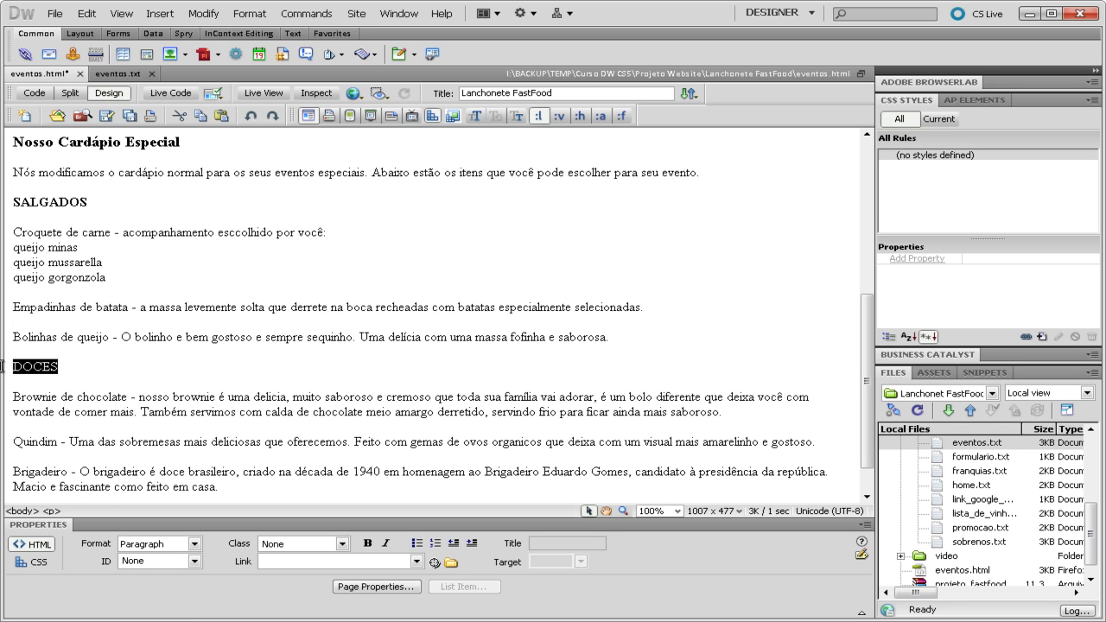
click(196, 544)
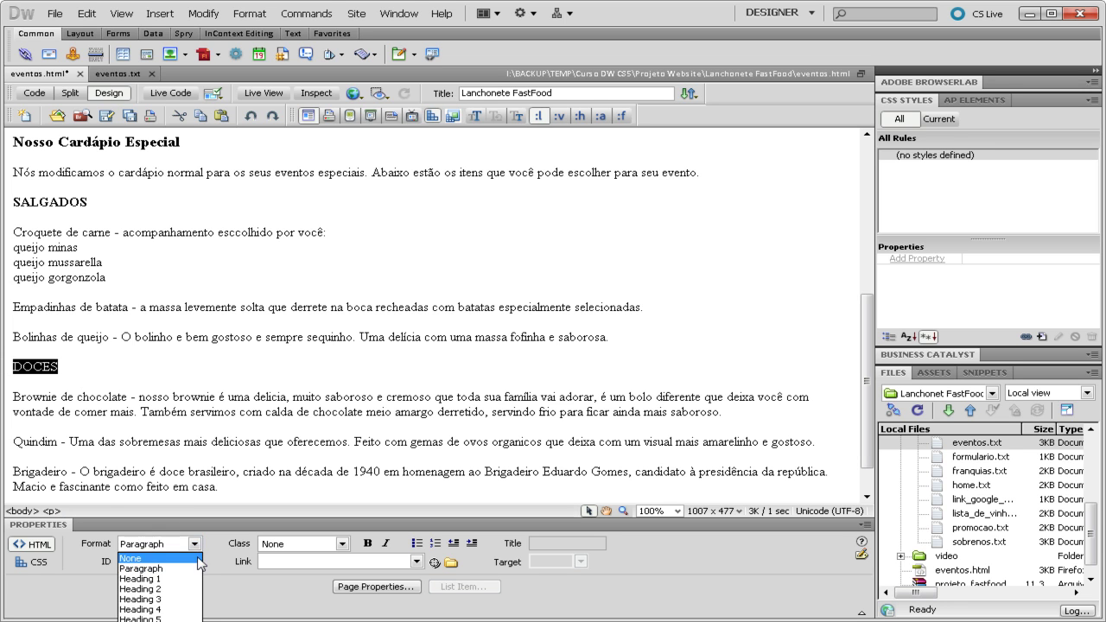
click(176, 610)
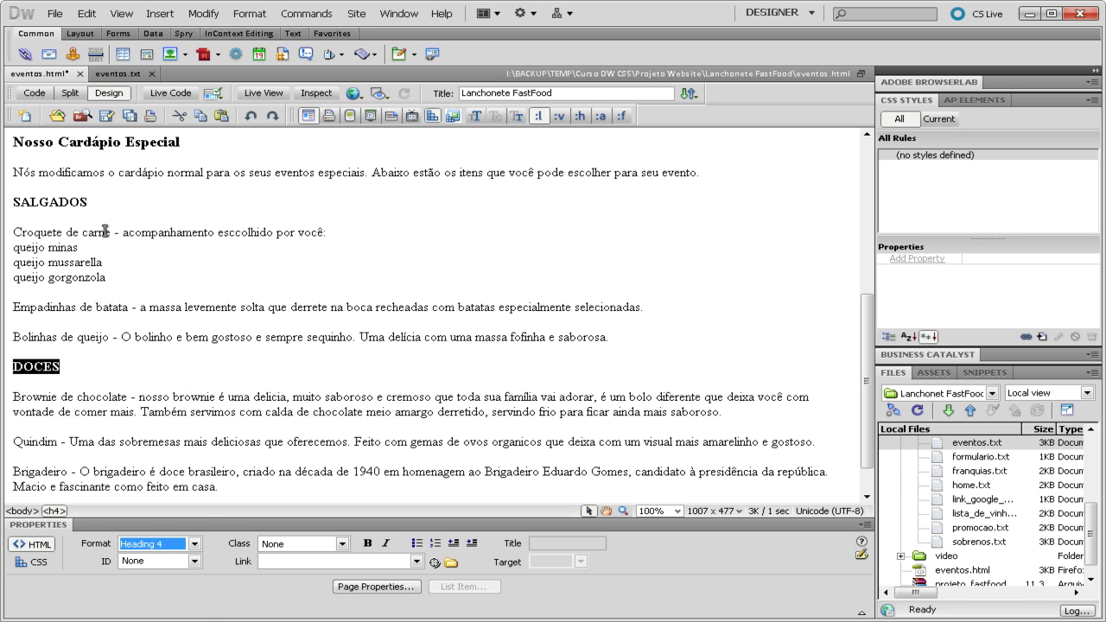
- Examine the h1, h2, p, h3 and h4 tags in the source code of eventos.html
click(35, 93)
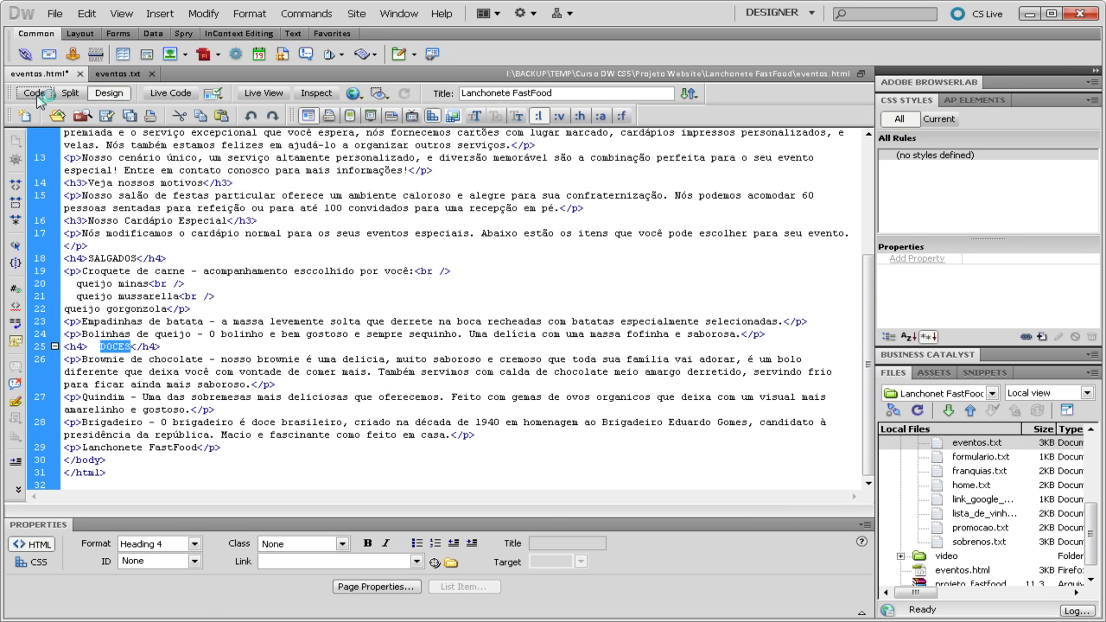
scroll(141, 178, up, 5)
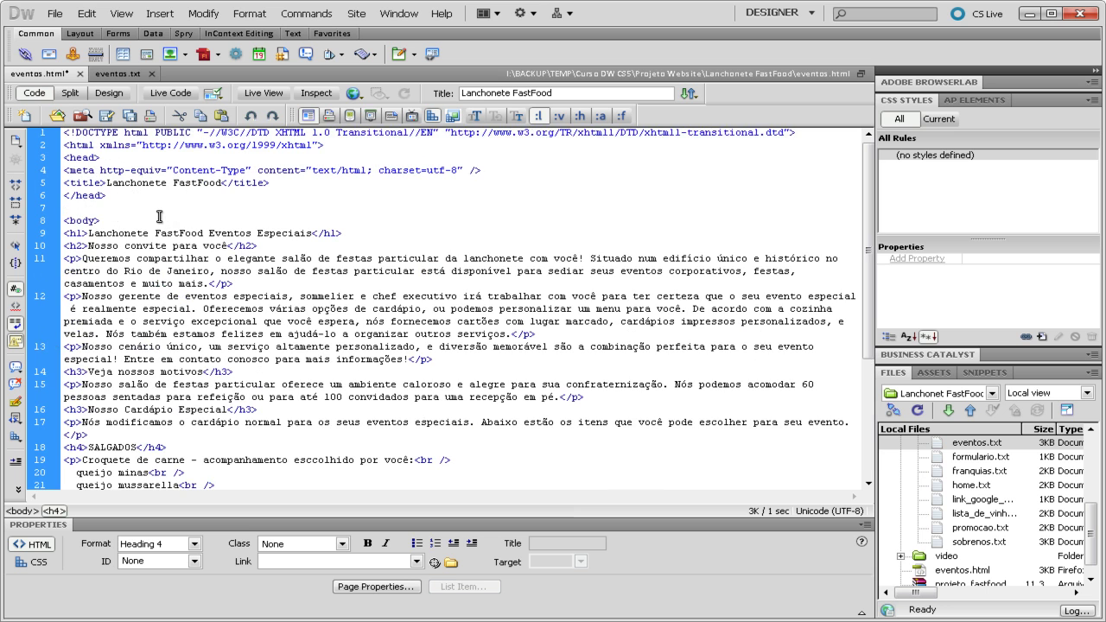
click(65, 234)
drag(66, 234, 77, 235)
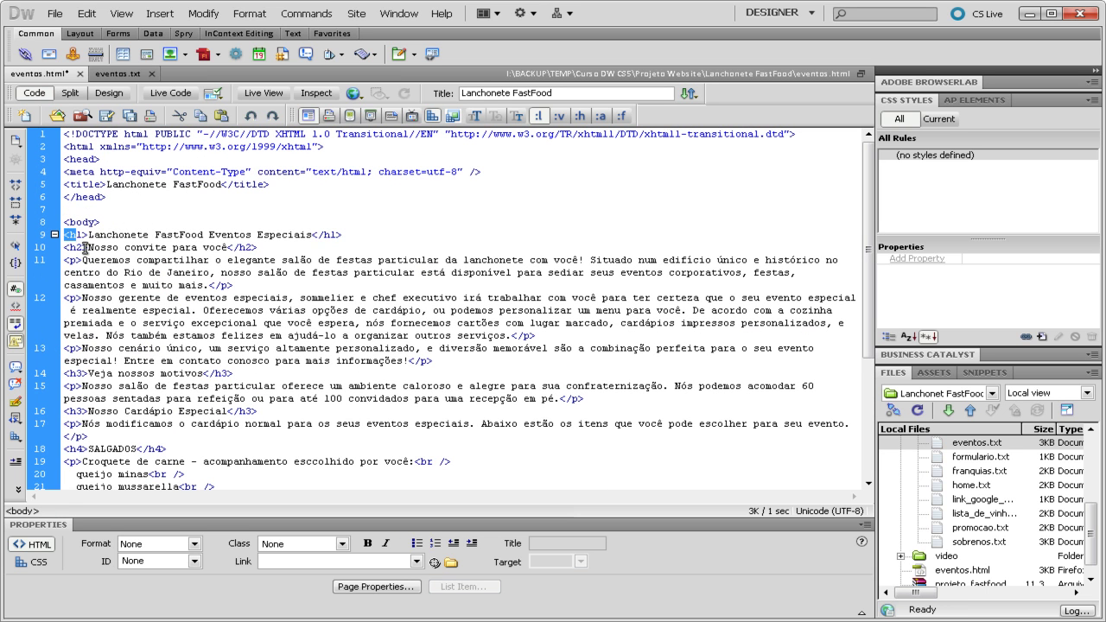
double_click(80, 247)
click(79, 260)
double_click(74, 259)
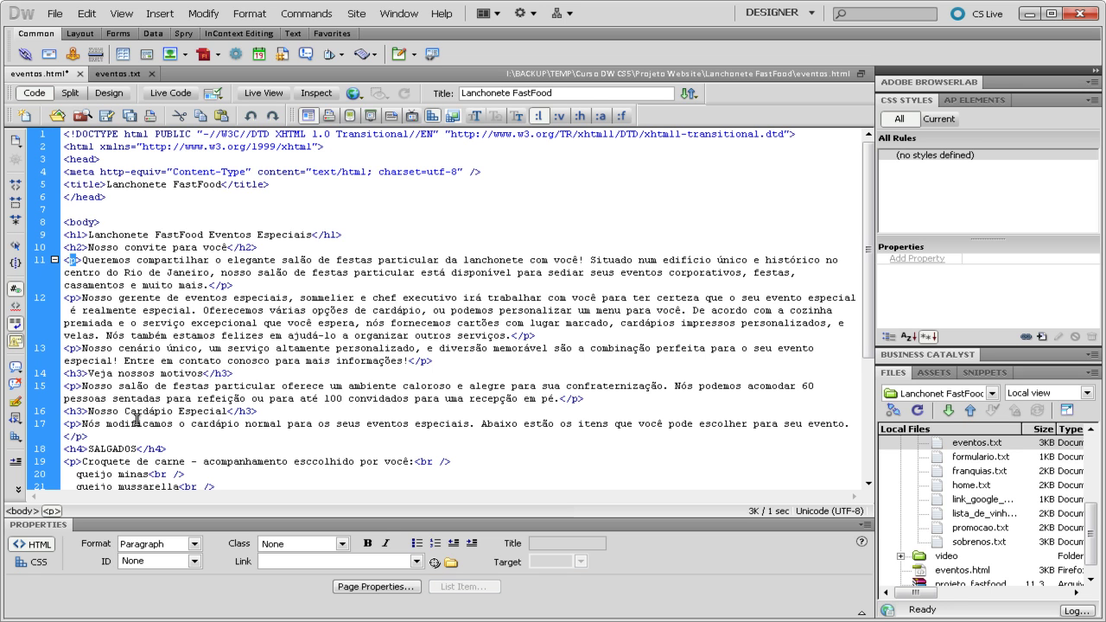
double_click(74, 373)
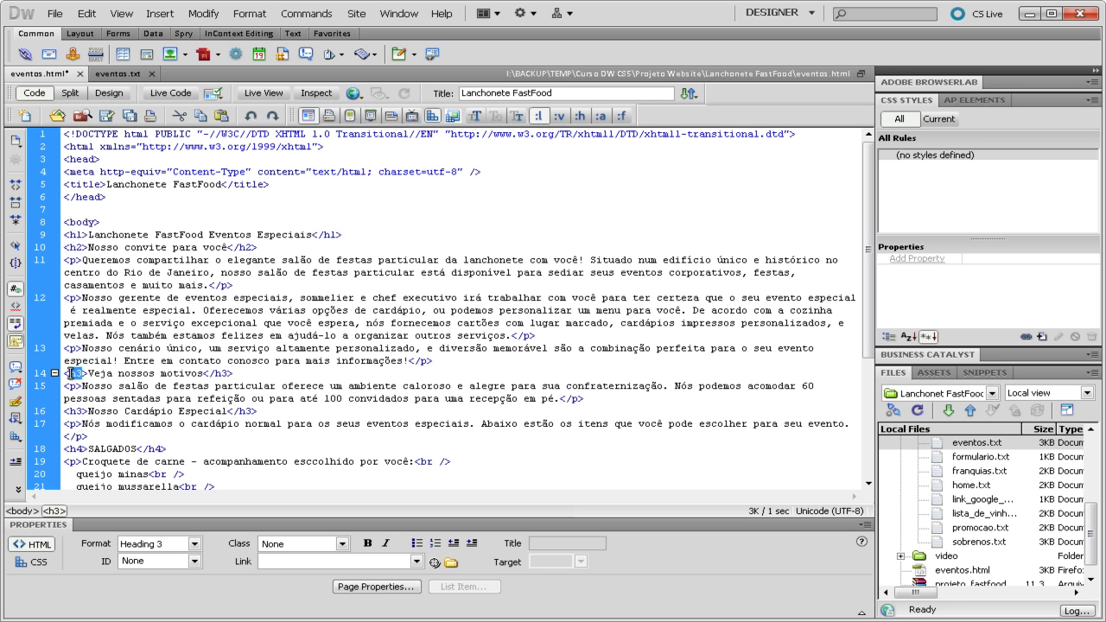
double_click(75, 449)
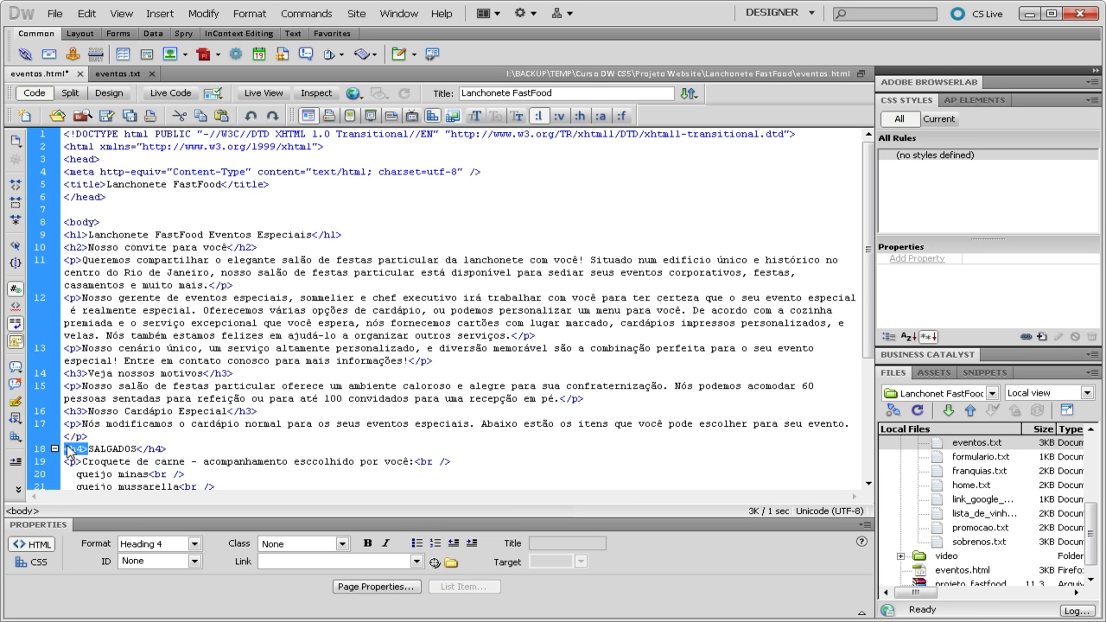
- Return to the Design view of eventos.html, then save the page and preview it in Firefox
click(111, 95)
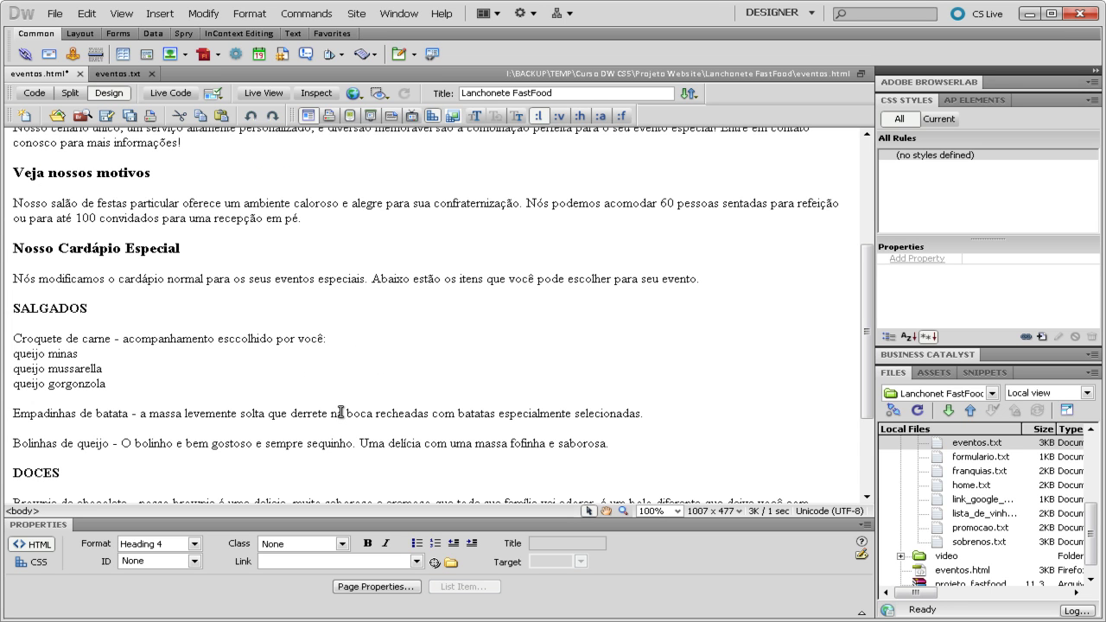
click(360, 98)
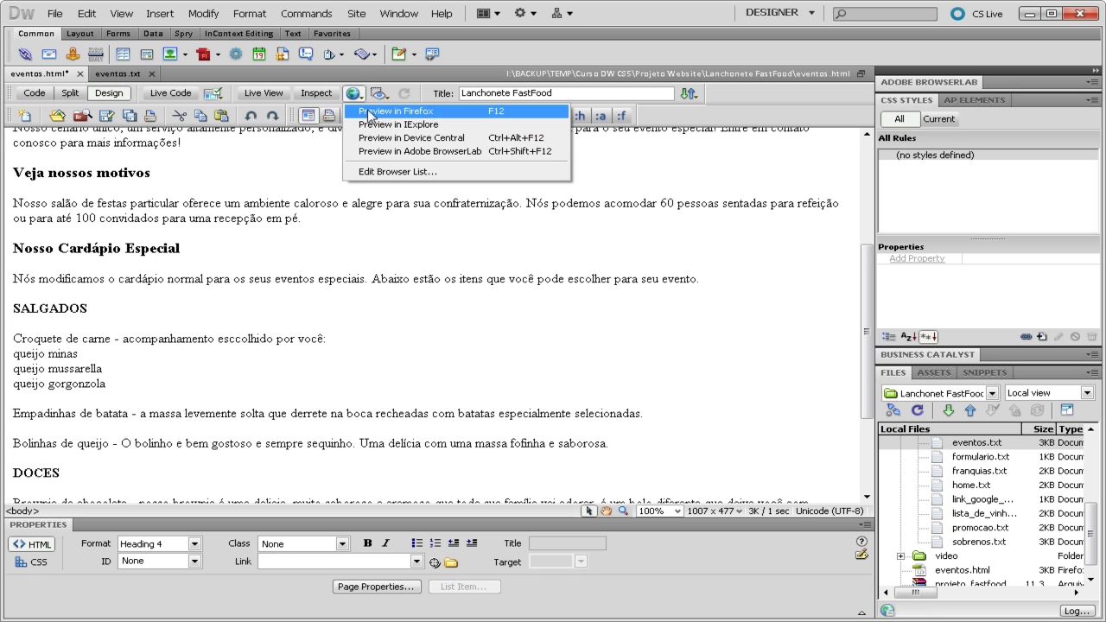
click(371, 111)
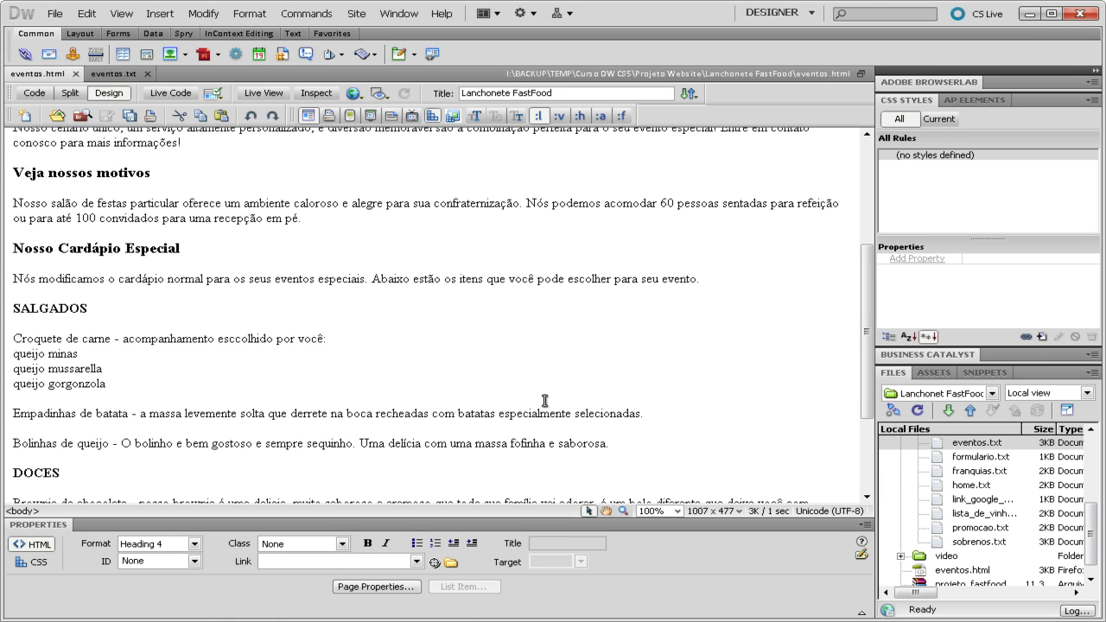
- Turn the SALGADOS items, from "Croquete de carne" through "Bolinhas de queijo", into a bulleted list
drag(621, 450, 4, 343)
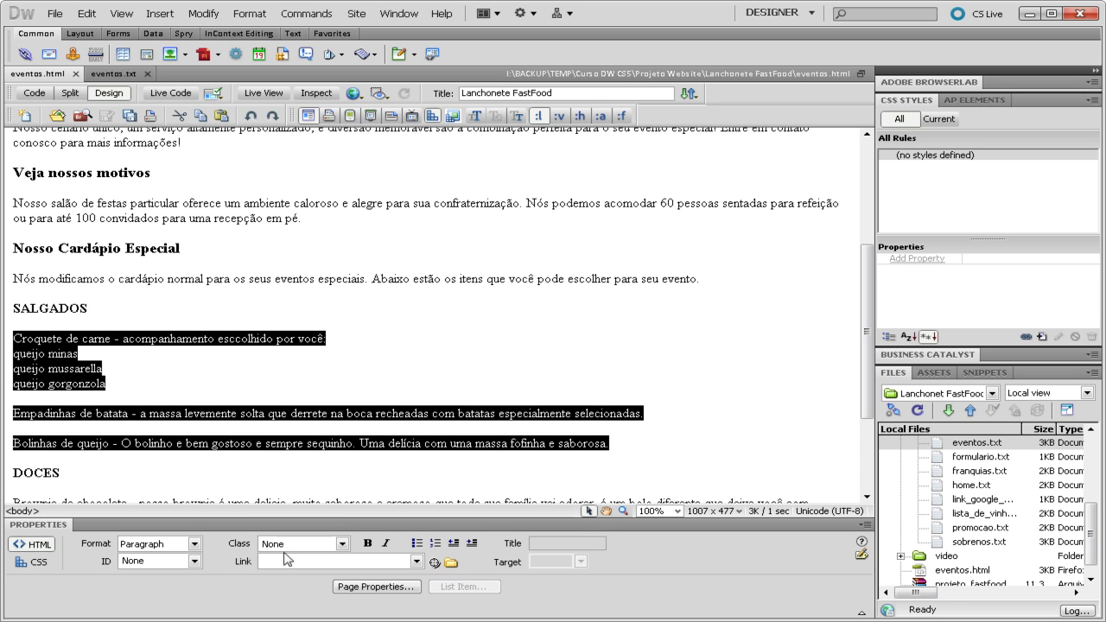
click(417, 545)
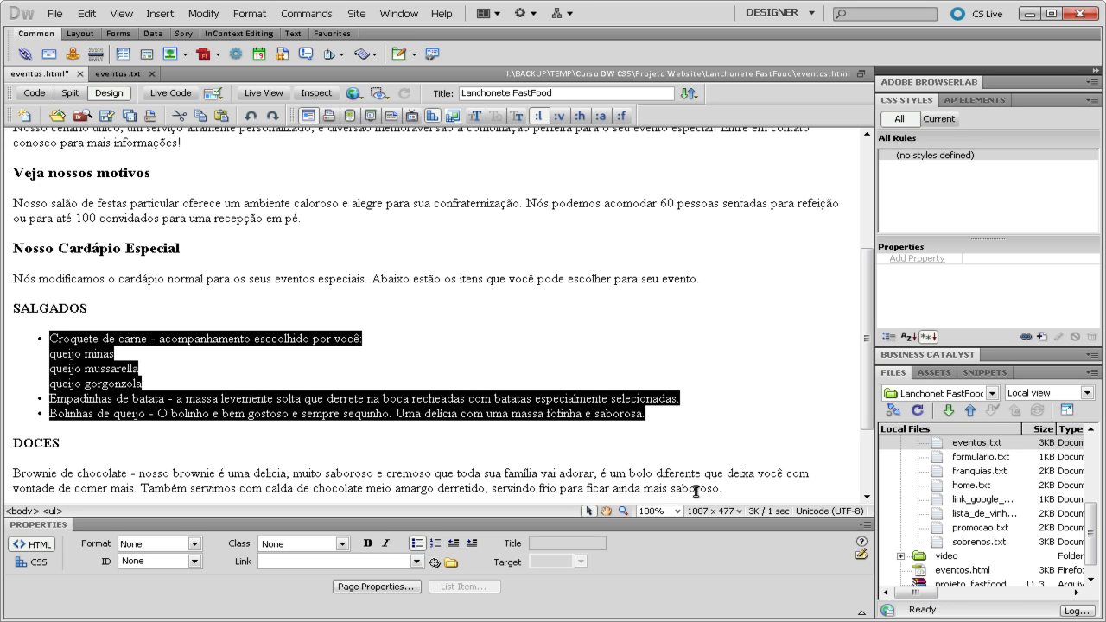
- Turn the three DOCES items, from "Brownie de chocolate" through "Brigadeiro", into a bulleted list
drag(868, 404, 872, 471)
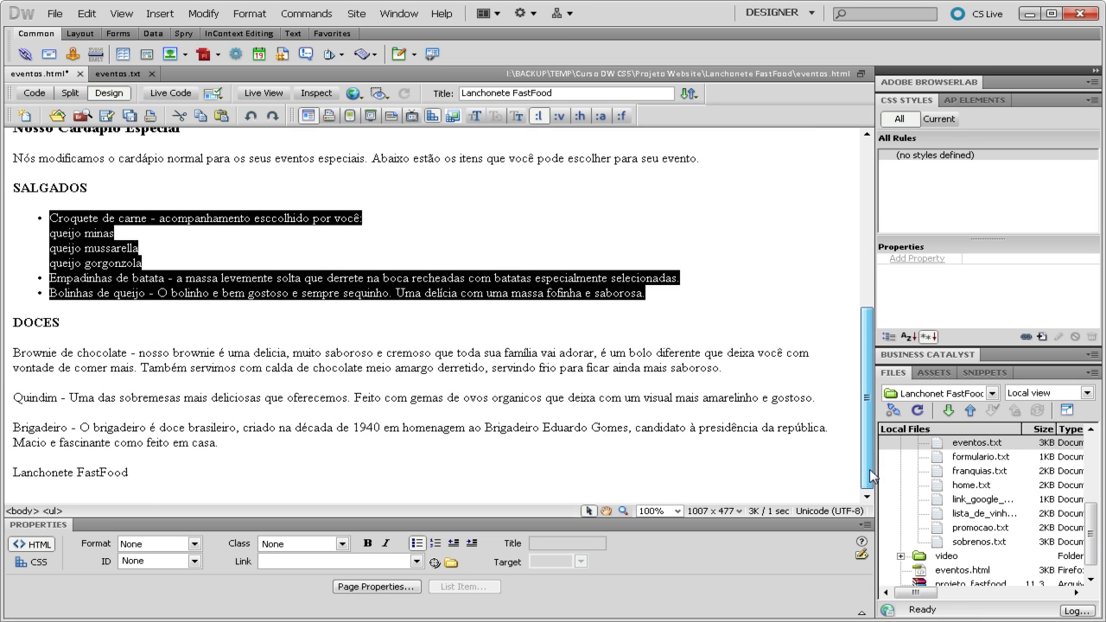
drag(253, 443, 5, 358)
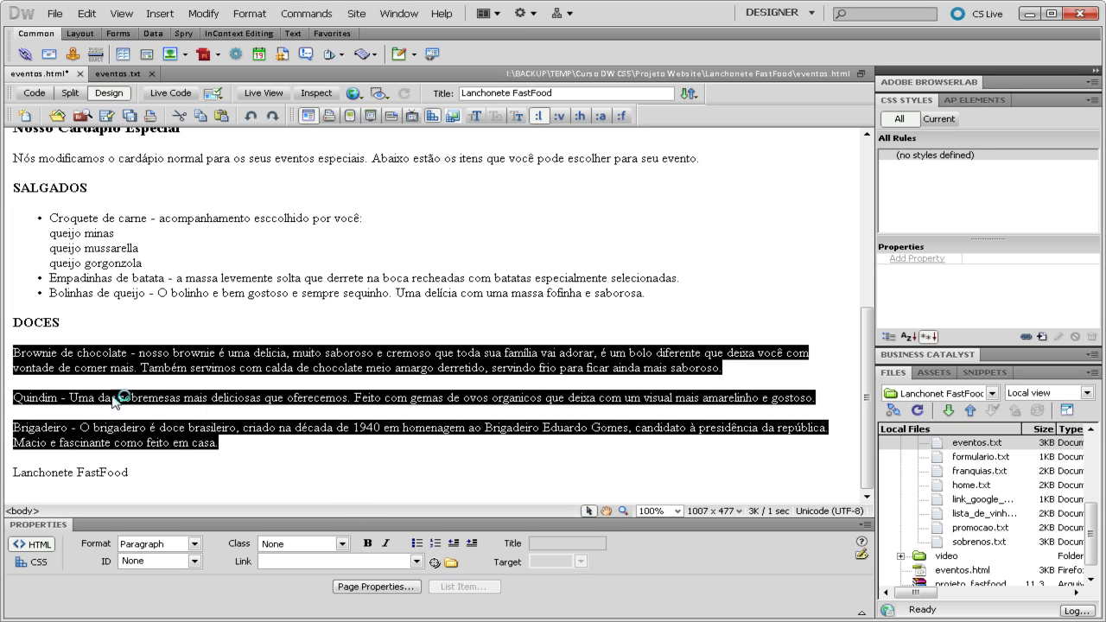
click(416, 543)
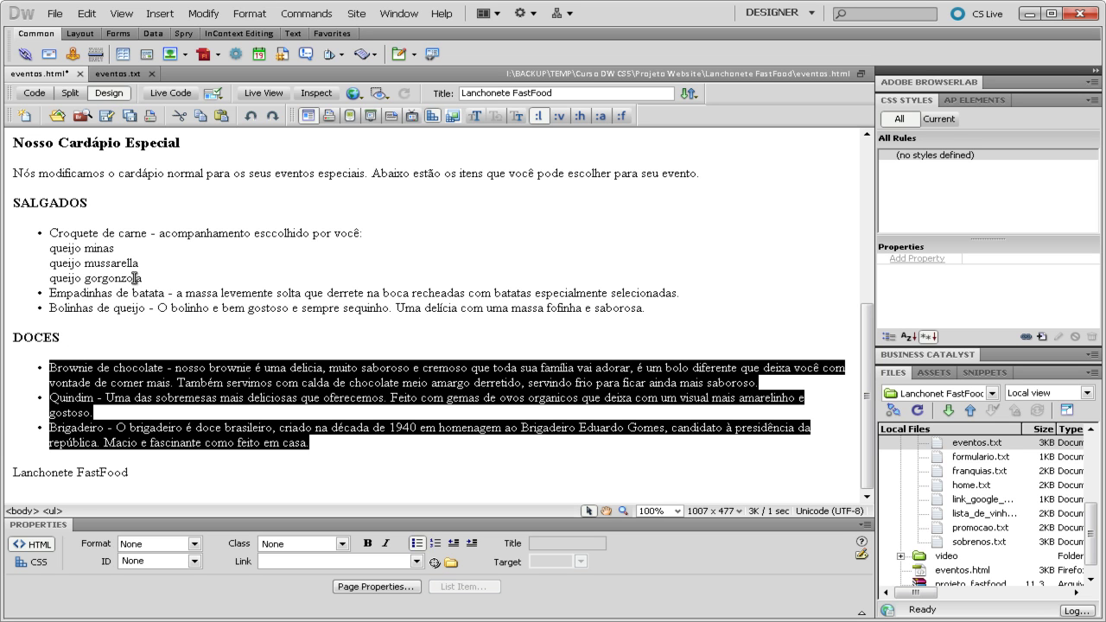
- Break the lines "queijo minas", "queijo mussarella" and "queijo gorgonzola" into separate list items below "Croquete de carne"
drag(145, 278, 23, 252)
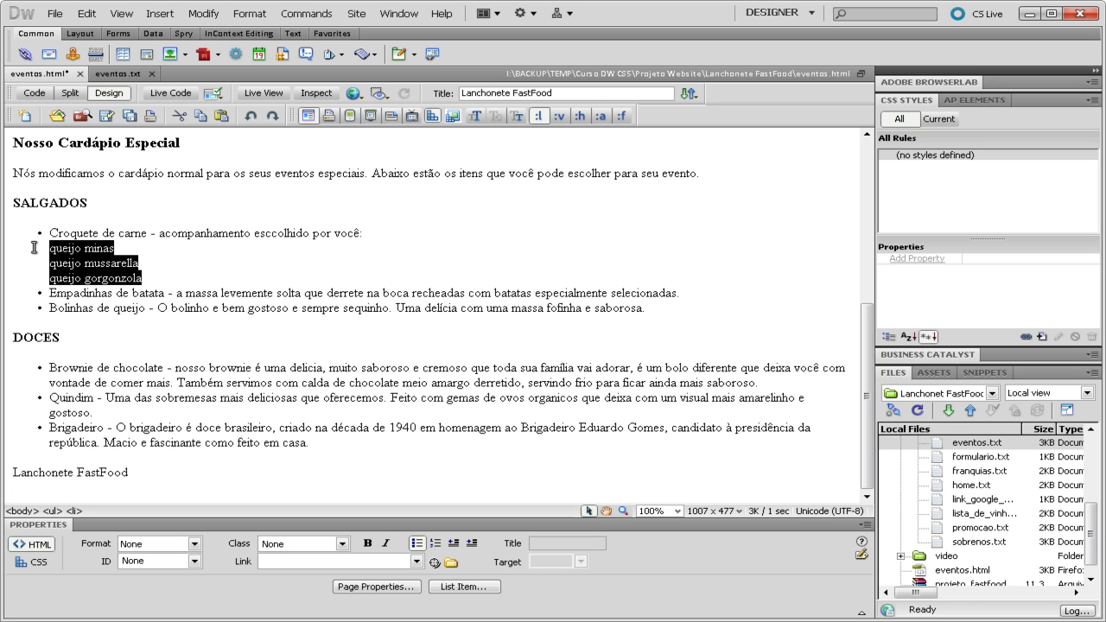
click(34, 248)
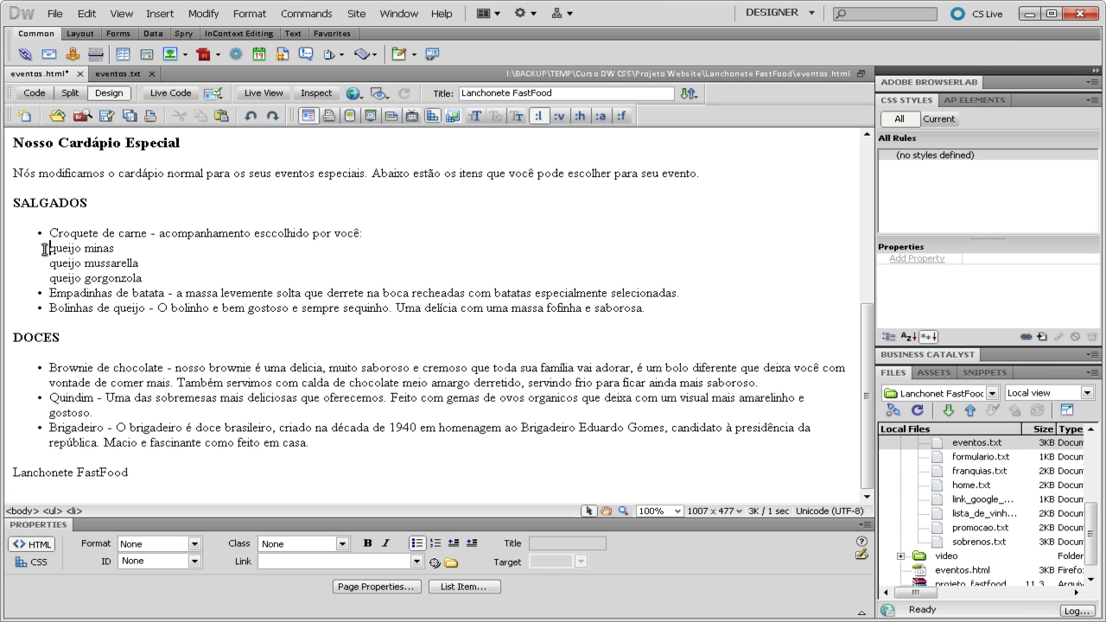
key(Down)
key(Down)
key(BackSpace)
key(Return)
- Indent the three queijo items so they form a nested list under "Croquete de carne"
drag(147, 277, 108, 277)
drag(37, 253, 35, 252)
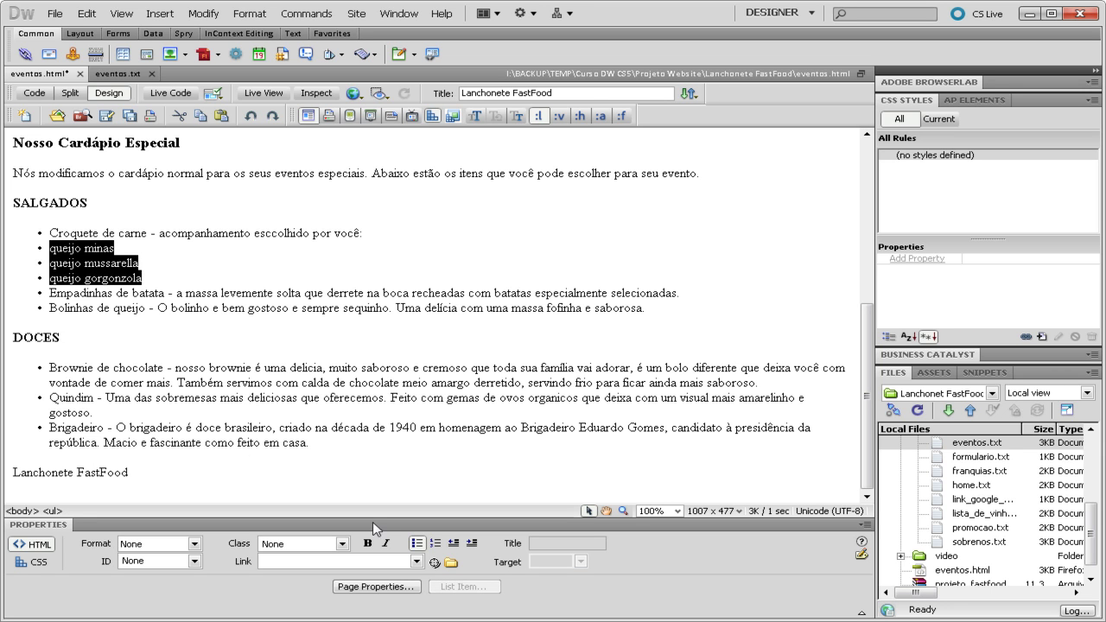
click(472, 544)
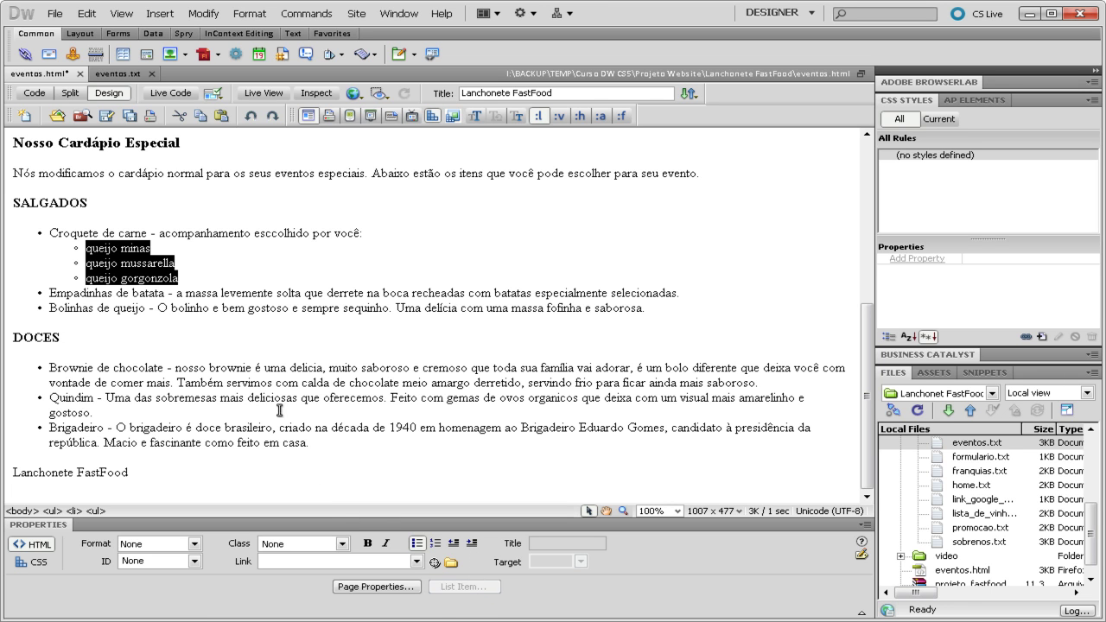
- Review the list type and style options for the nested queijo list, then make it a Numbered List with the Alphabet Small (a, b, c...) style
click(108, 253)
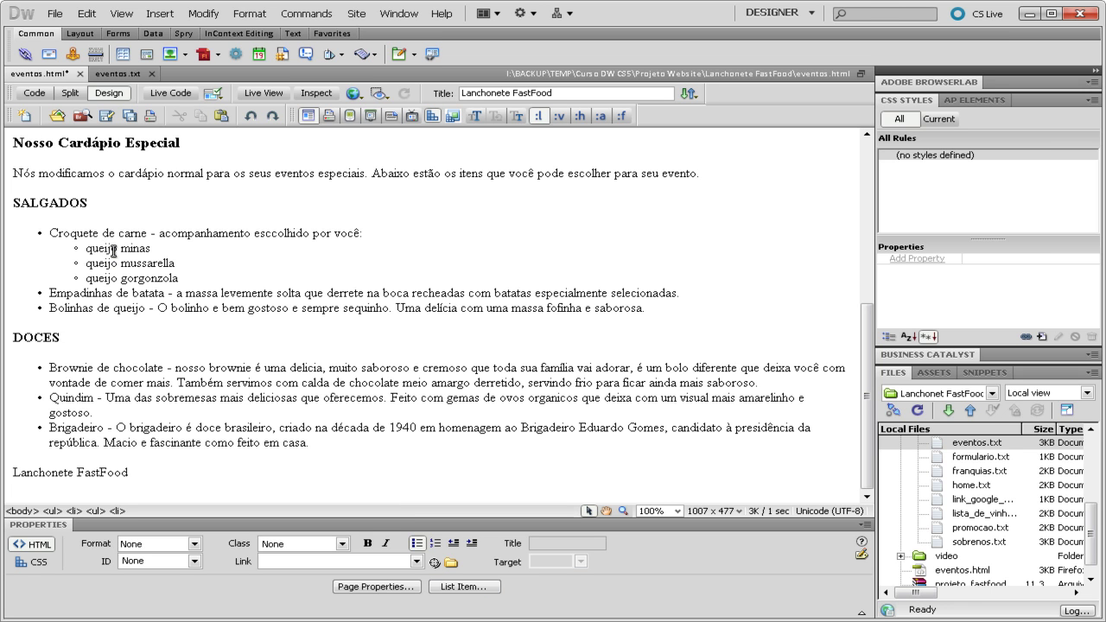
click(472, 591)
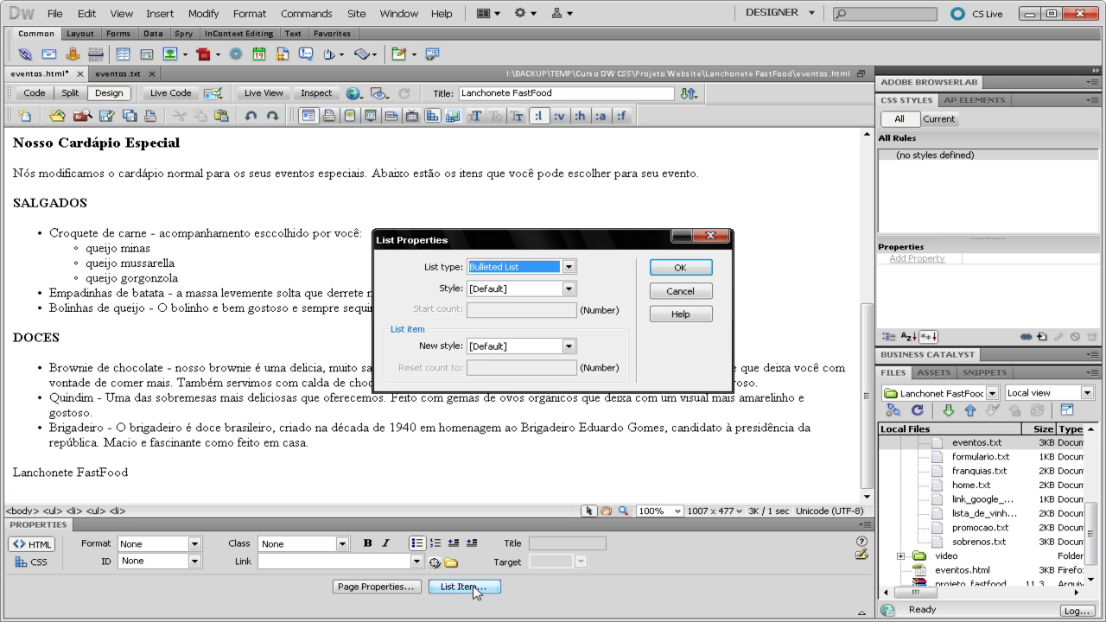
click(569, 270)
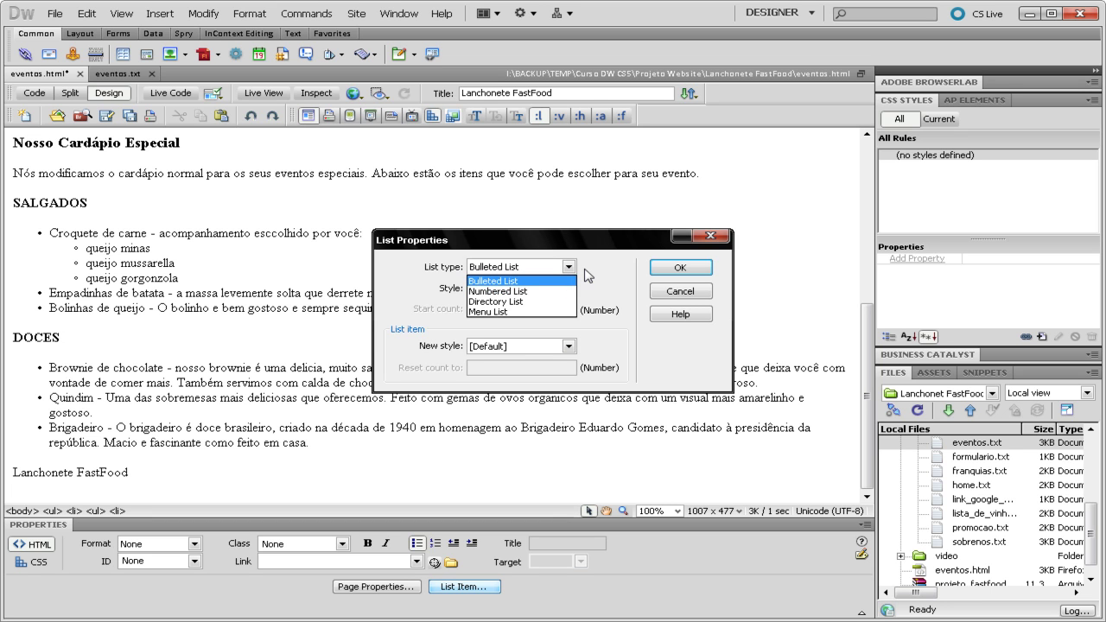
click(568, 267)
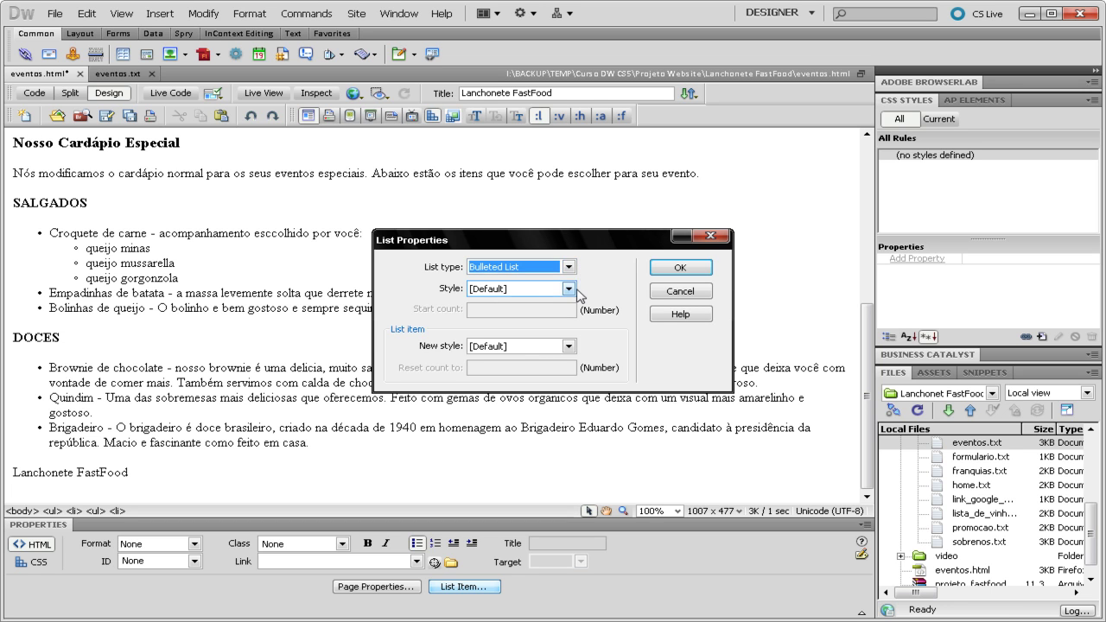
click(574, 290)
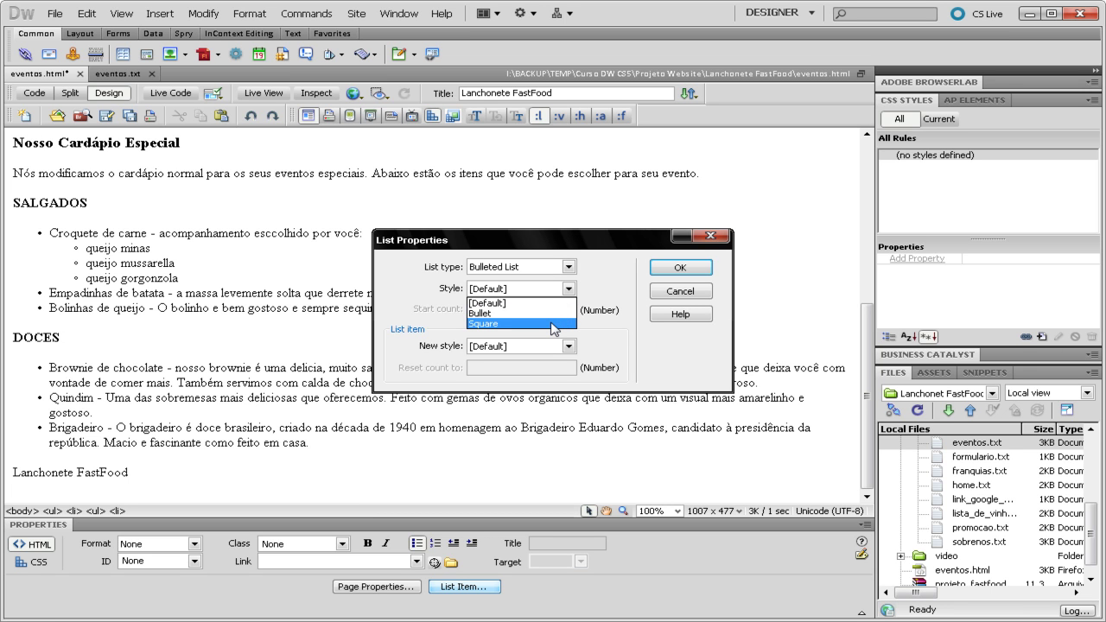
click(570, 268)
click(569, 268)
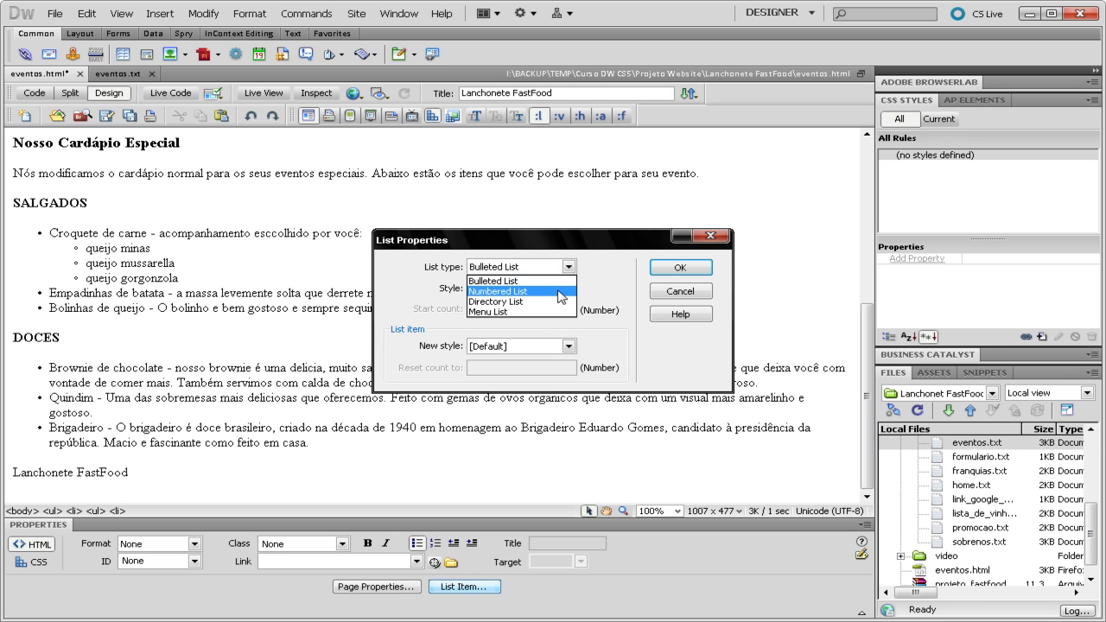
click(560, 291)
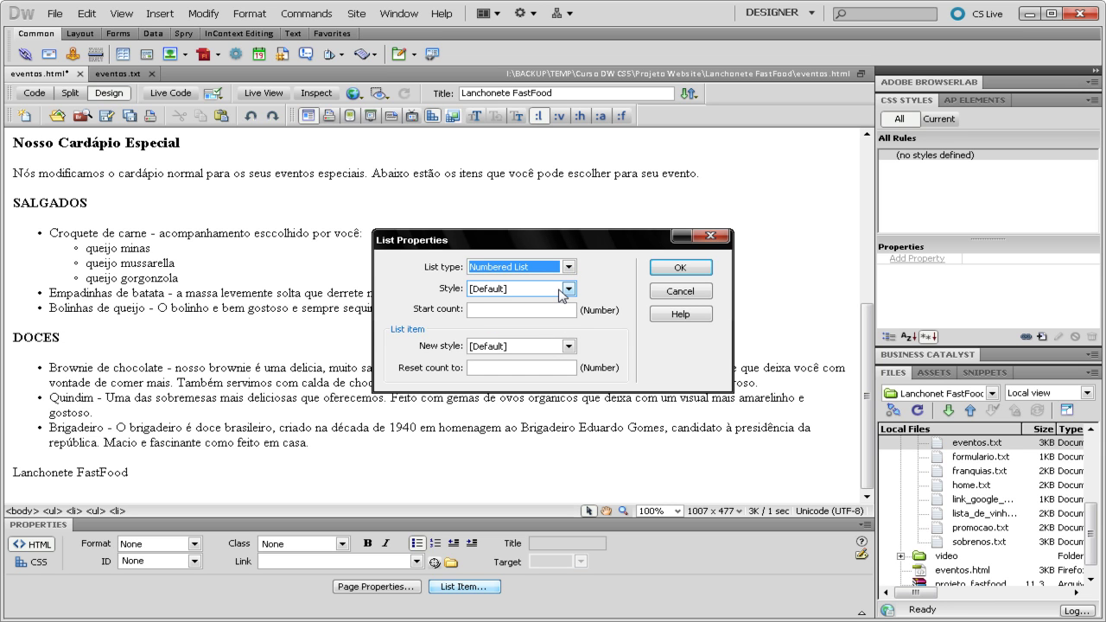
click(568, 289)
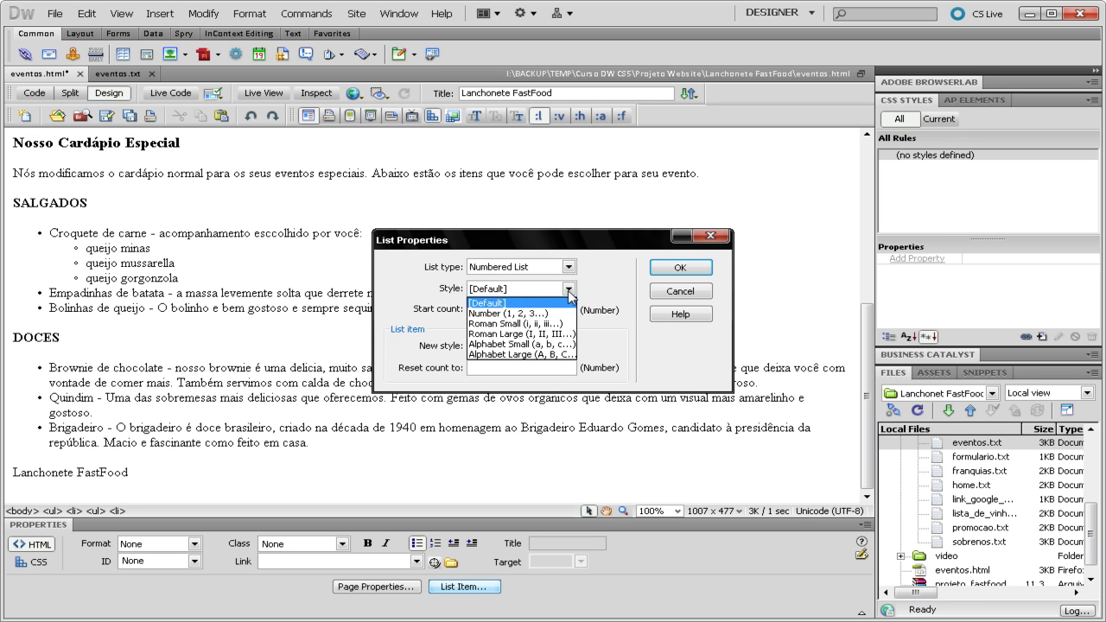
click(566, 349)
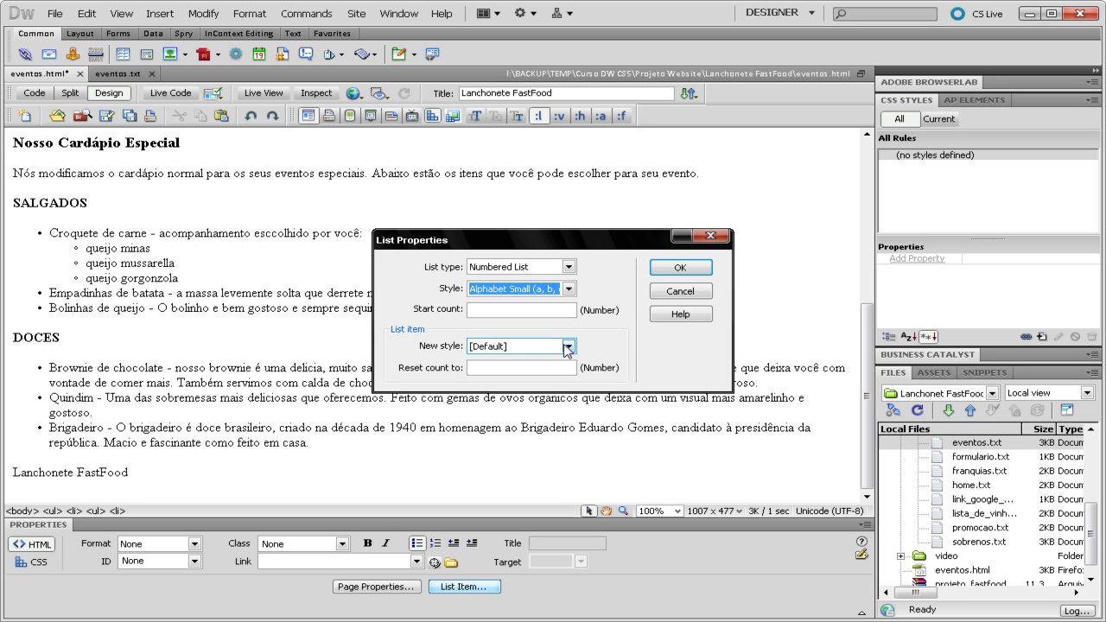
click(680, 268)
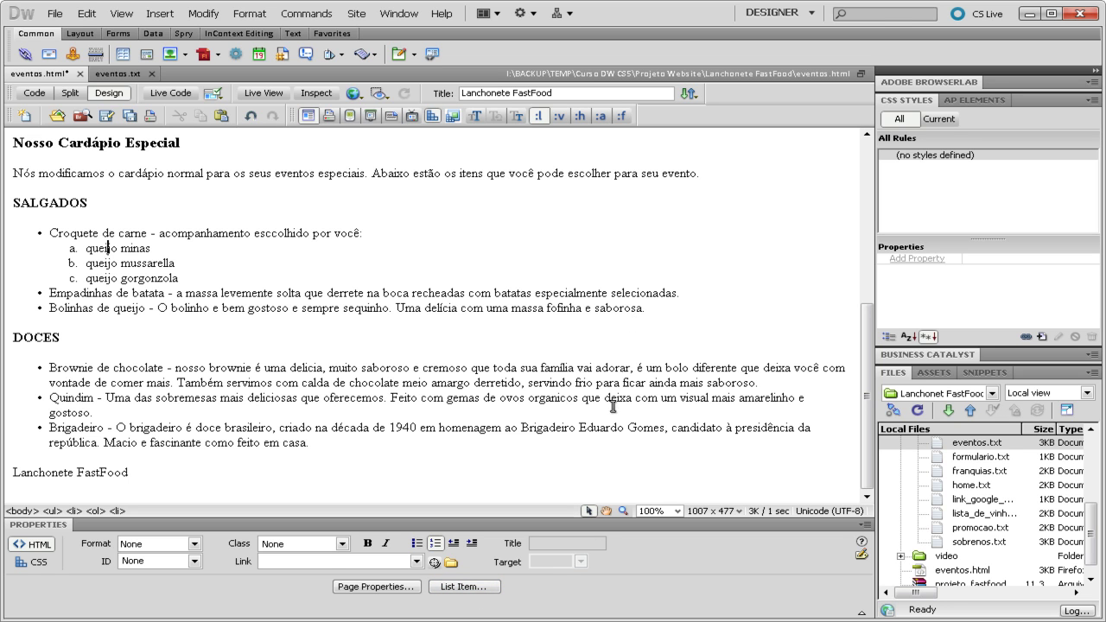
- Change the nested queijo list's style to Number (1, 2, 3...)
click(472, 589)
click(570, 289)
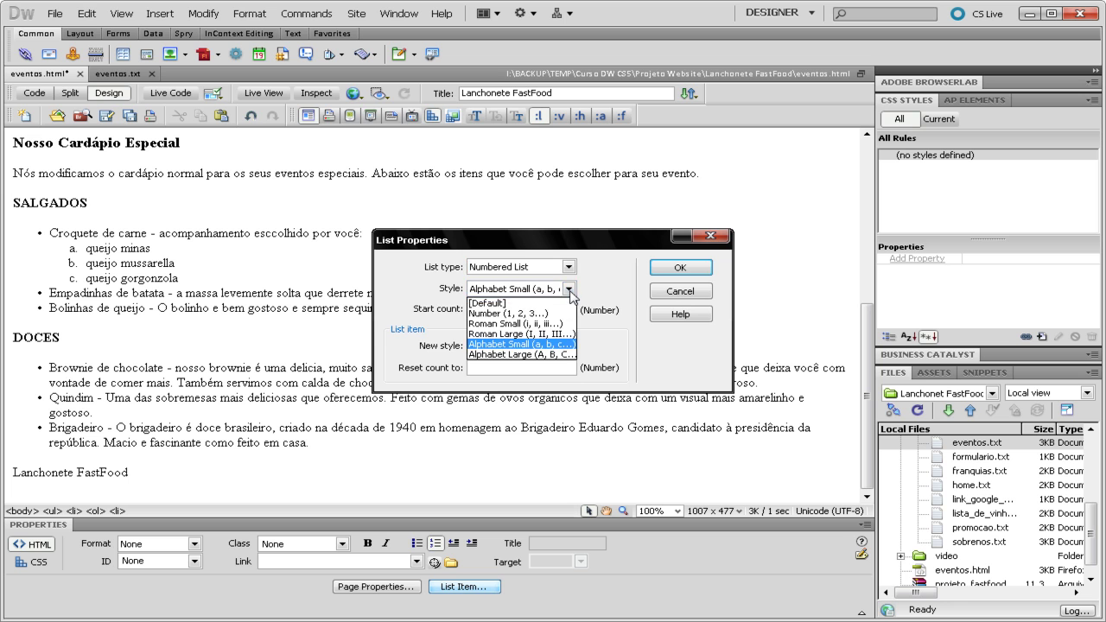
click(560, 313)
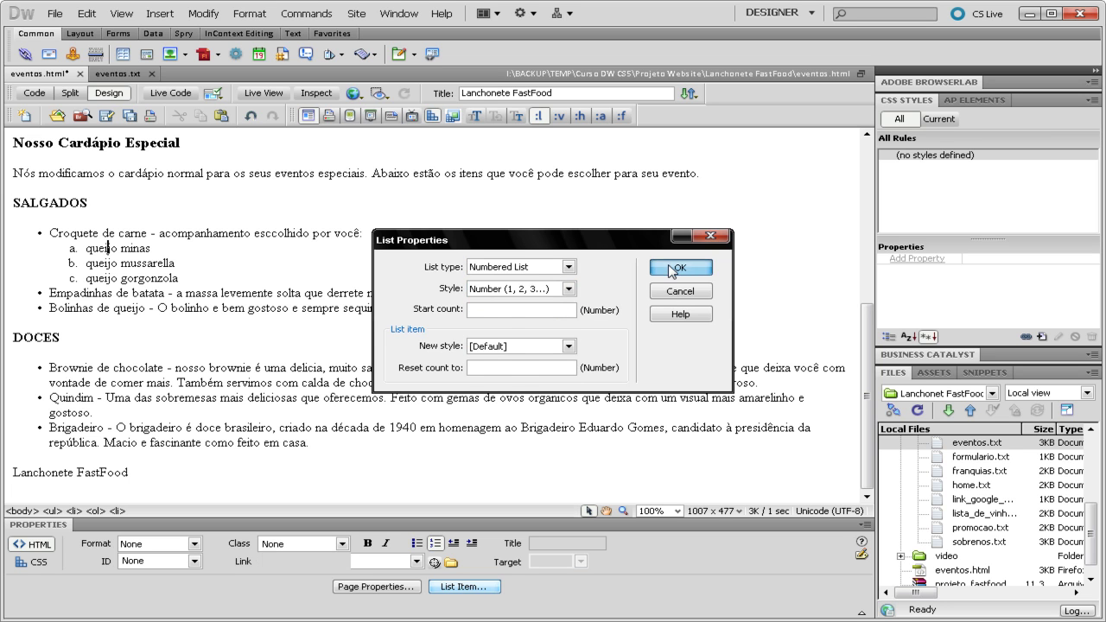
click(673, 271)
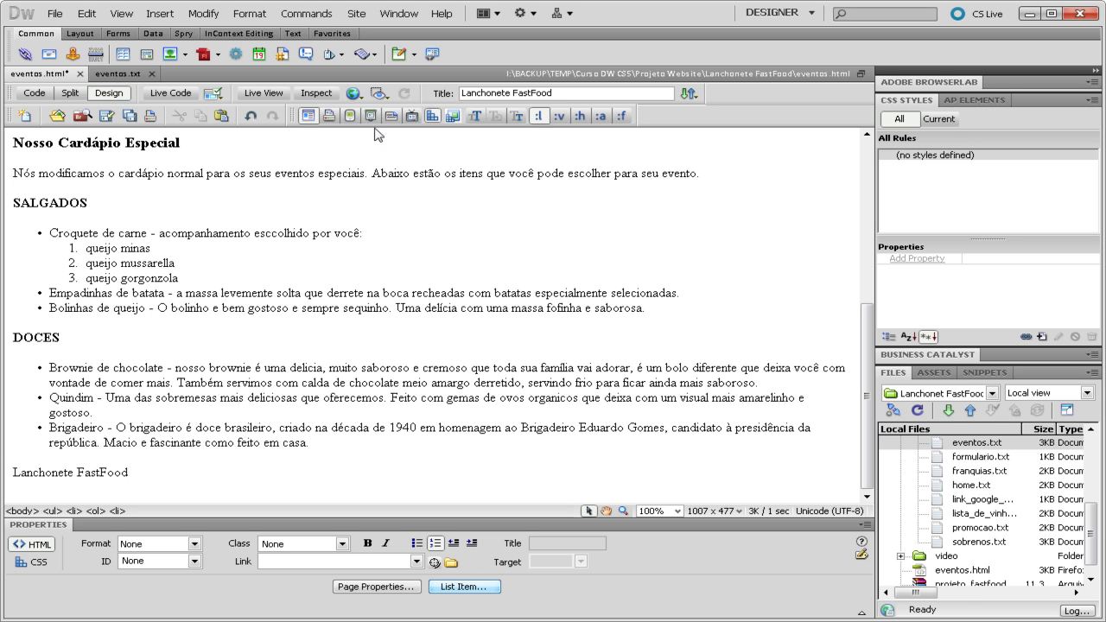
- Save the changes to eventos.html and check the numbered queijo list in a Firefox preview
click(355, 95)
click(366, 111)
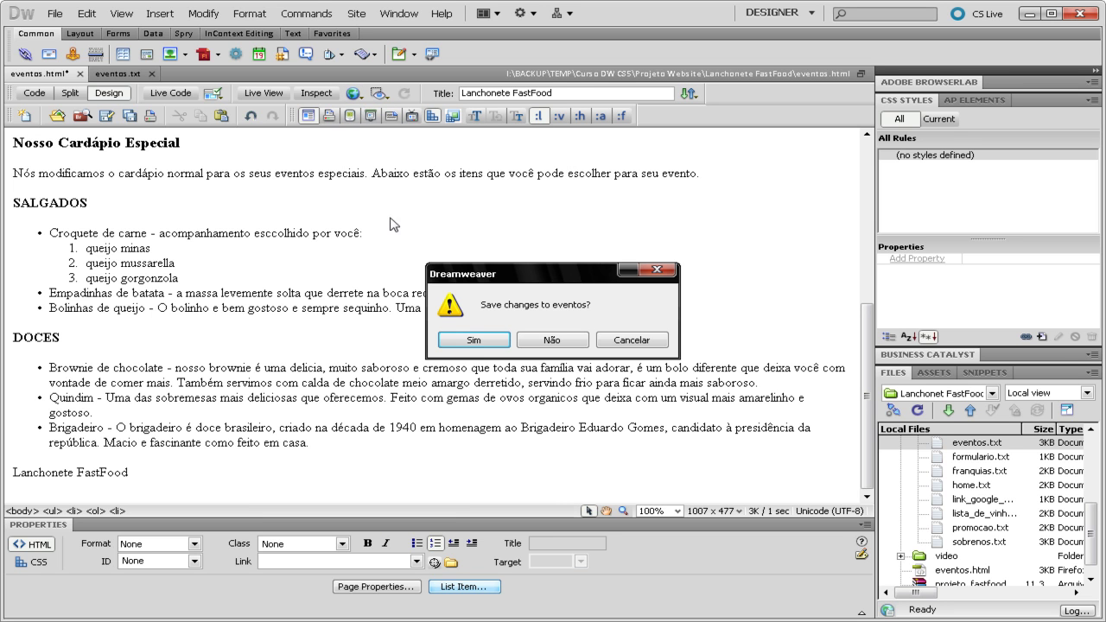
click(464, 342)
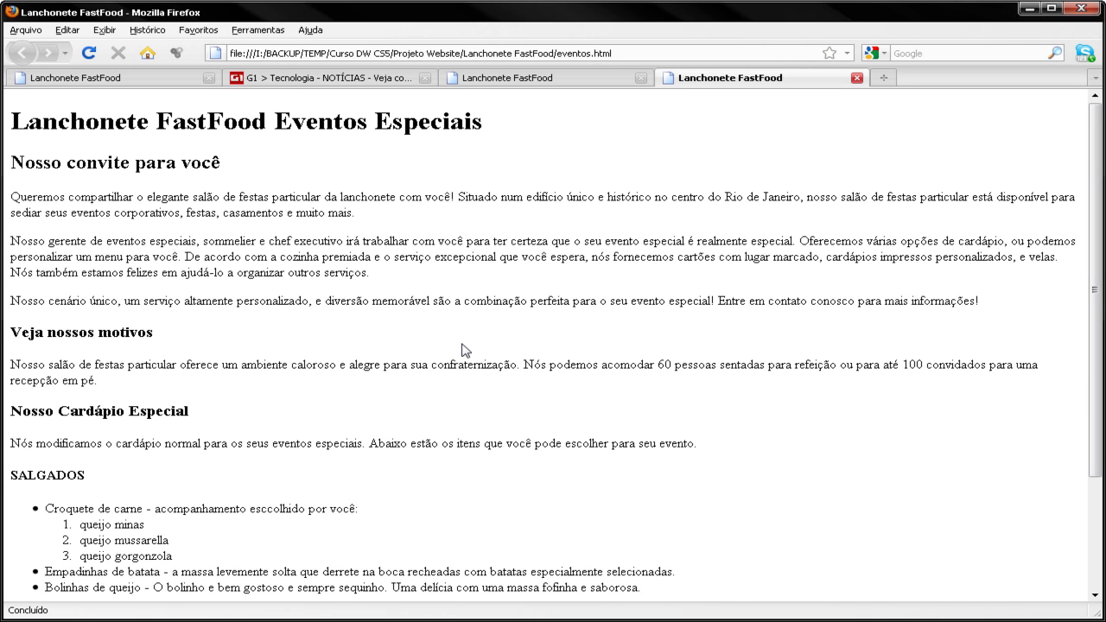
scroll(463, 348, down, 3)
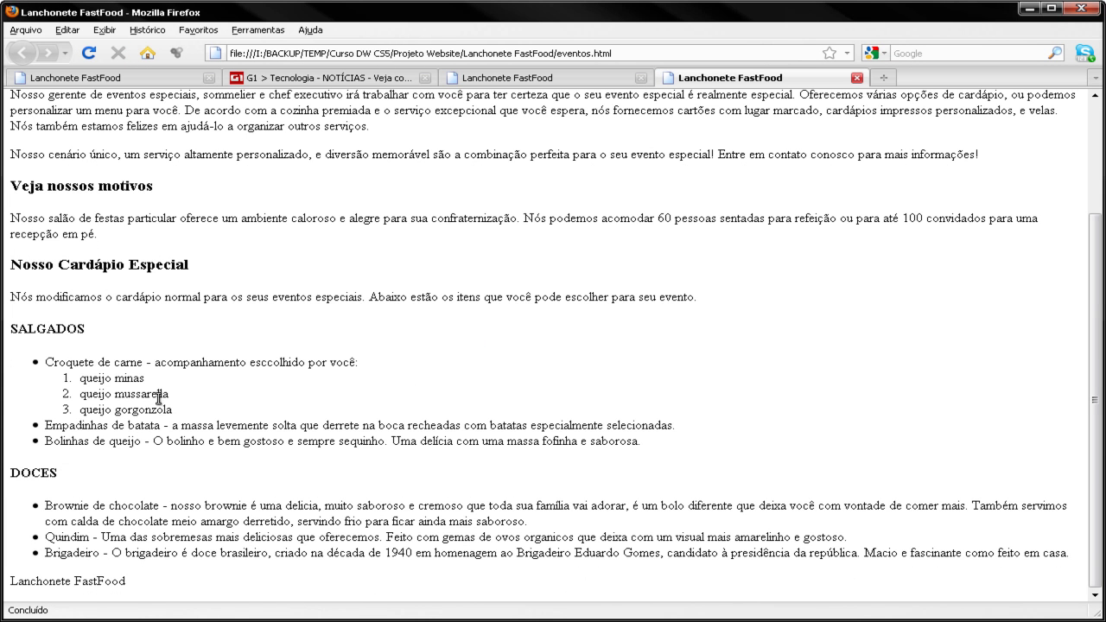
drag(110, 378, 169, 409)
- Return to Dreamweaver and insert a horizontal rule in a new paragraph below the Brigadeiro item
key(alt+Tab)
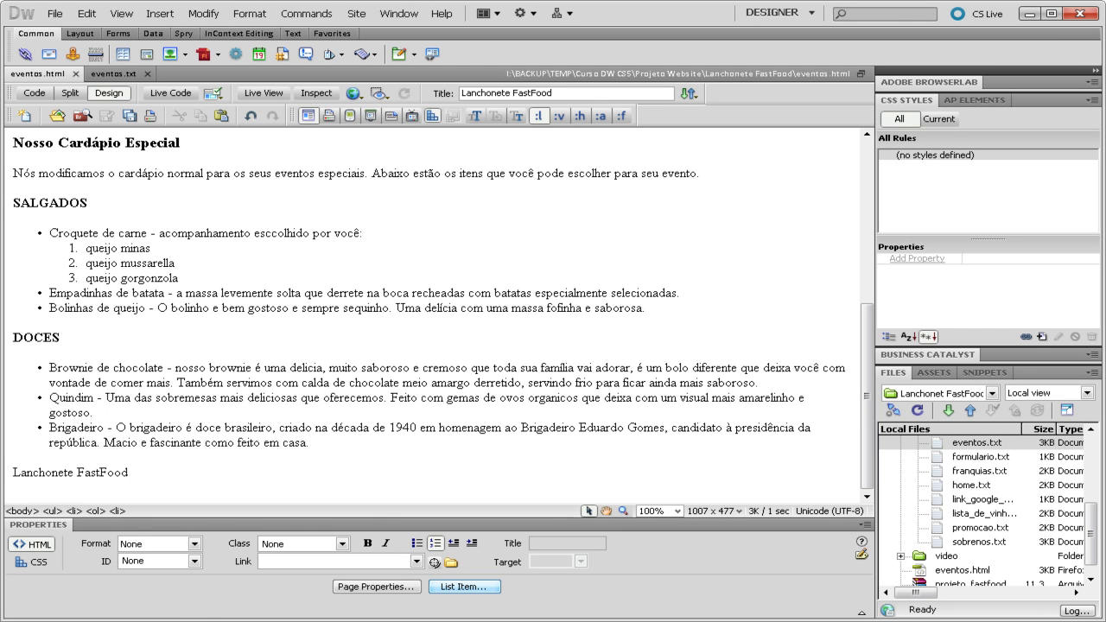
click(354, 442)
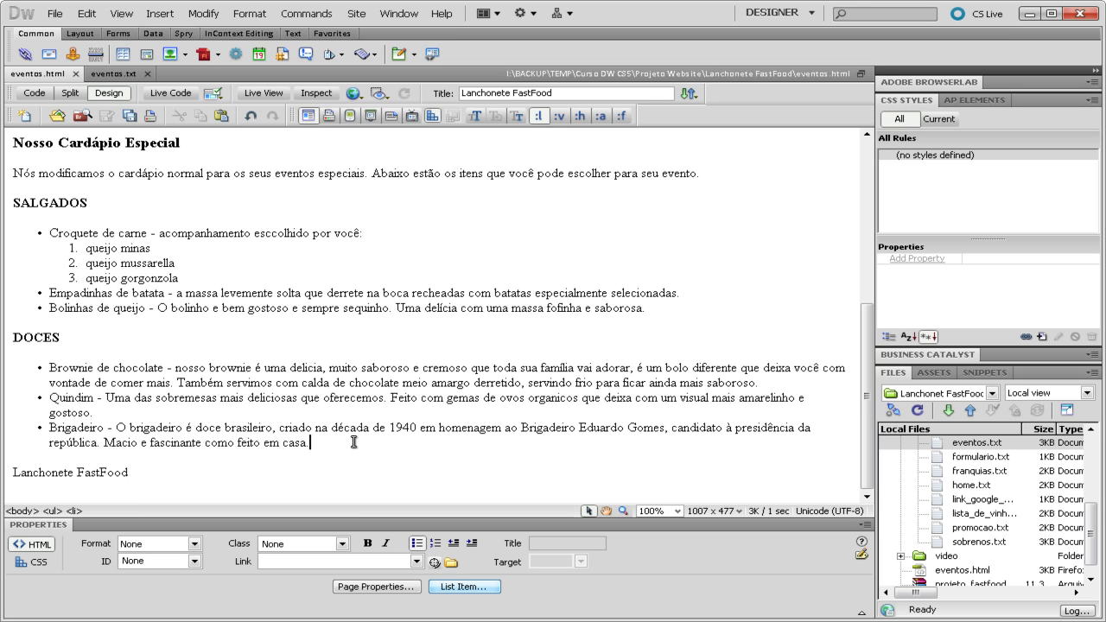
key(Return)
key(Return)
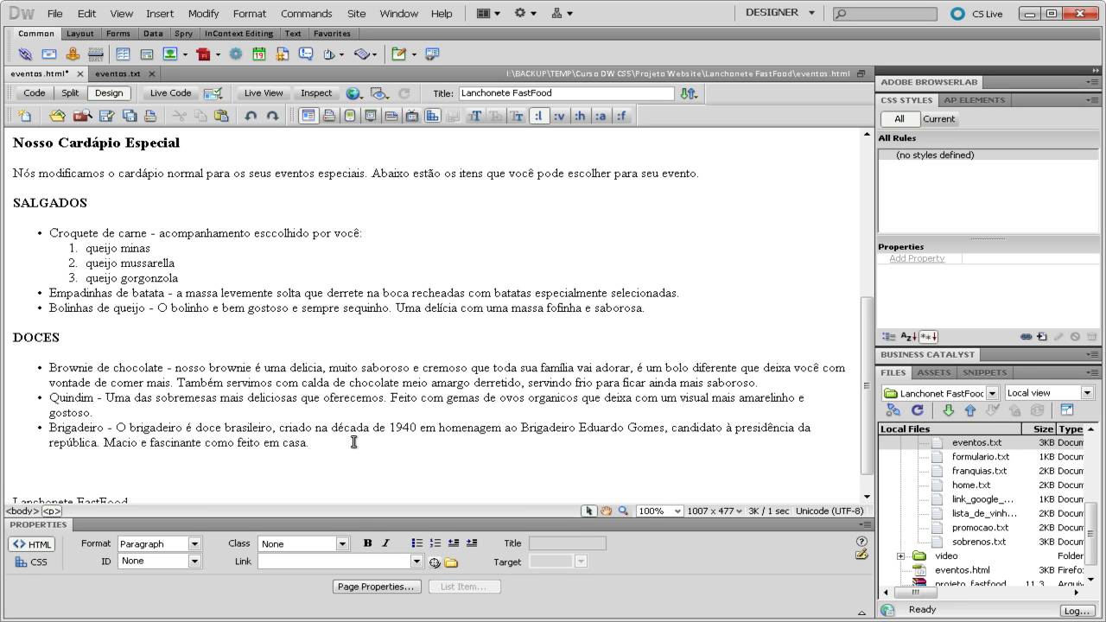
click(95, 56)
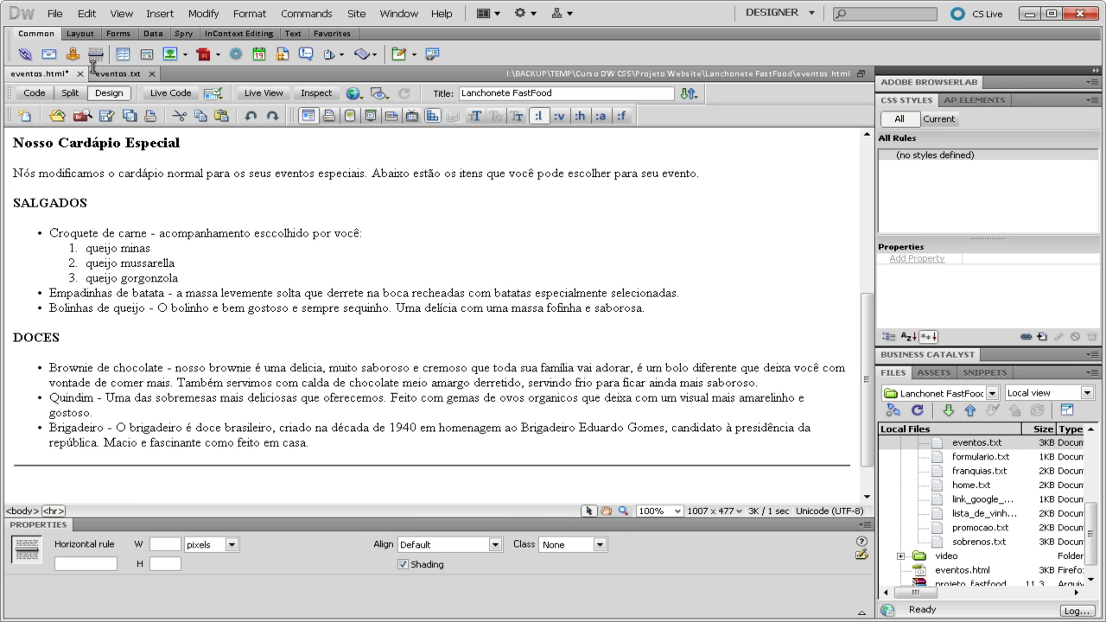
- Save eventos.html and inspect the new horizontal rule at the end of the page in a Firefox preview
click(361, 99)
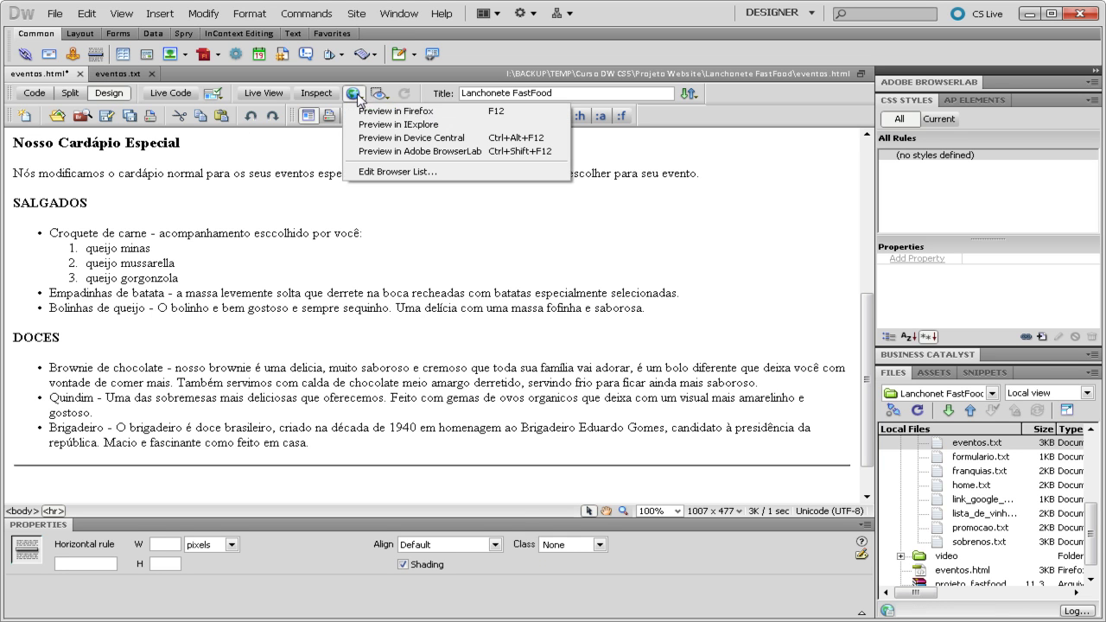
click(368, 124)
click(482, 340)
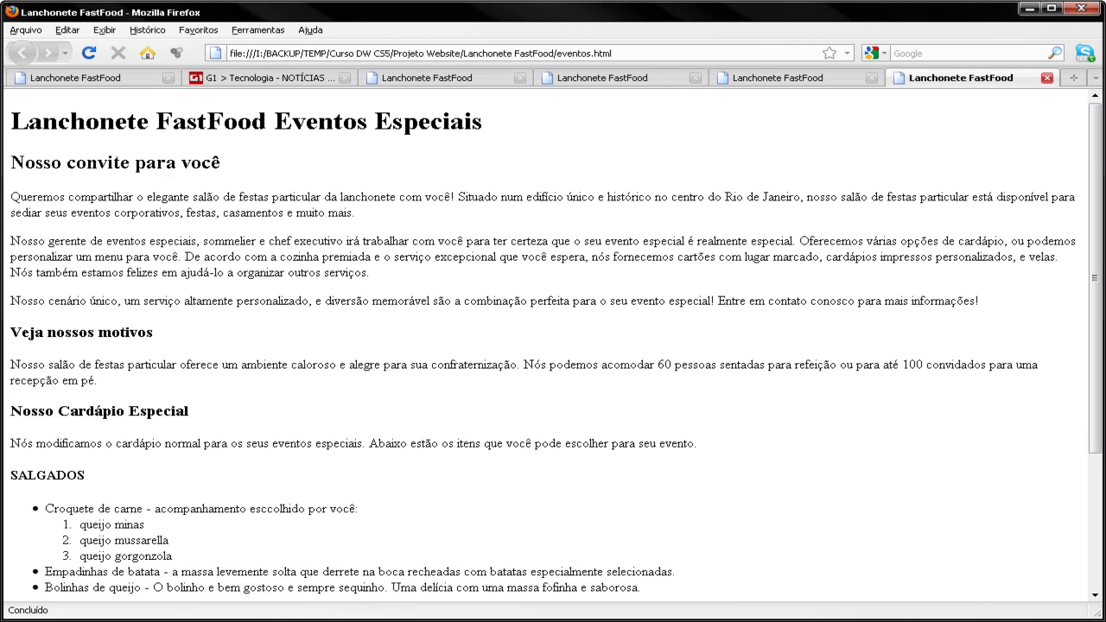
scroll(1023, 456, down, 5)
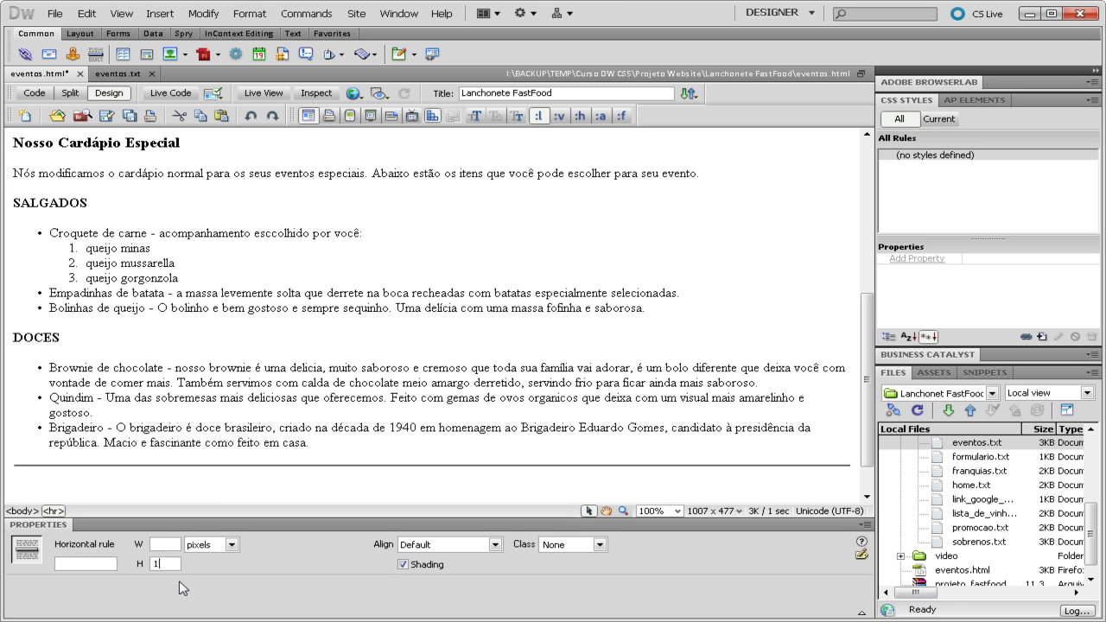
- Set the horizontal rule's height to 1 and its width to 80 %
click(169, 544)
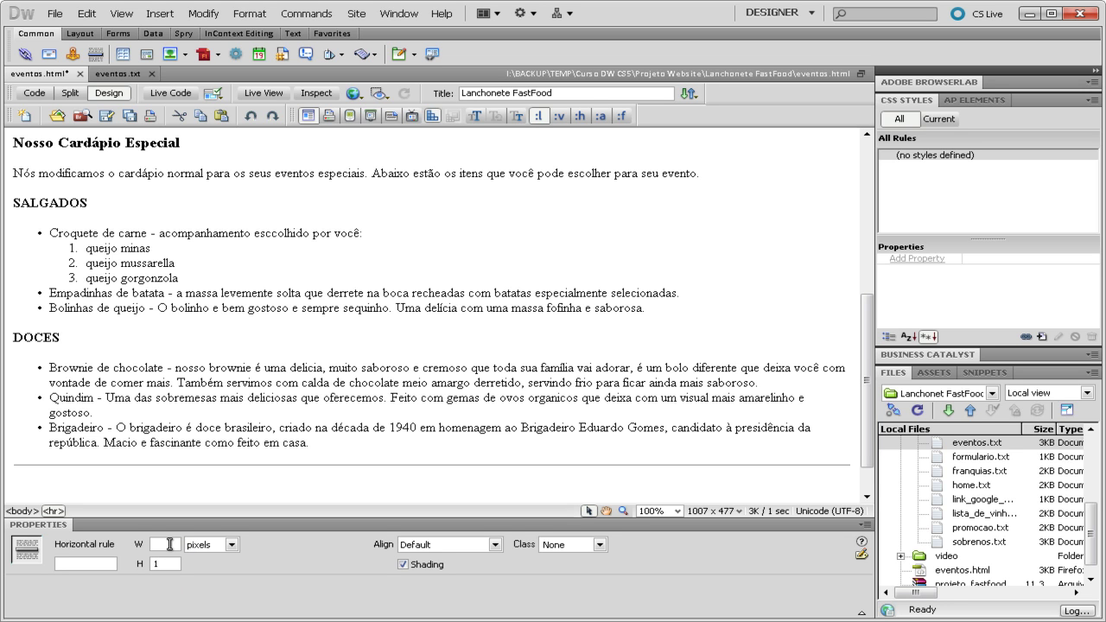
click(230, 544)
click(223, 559)
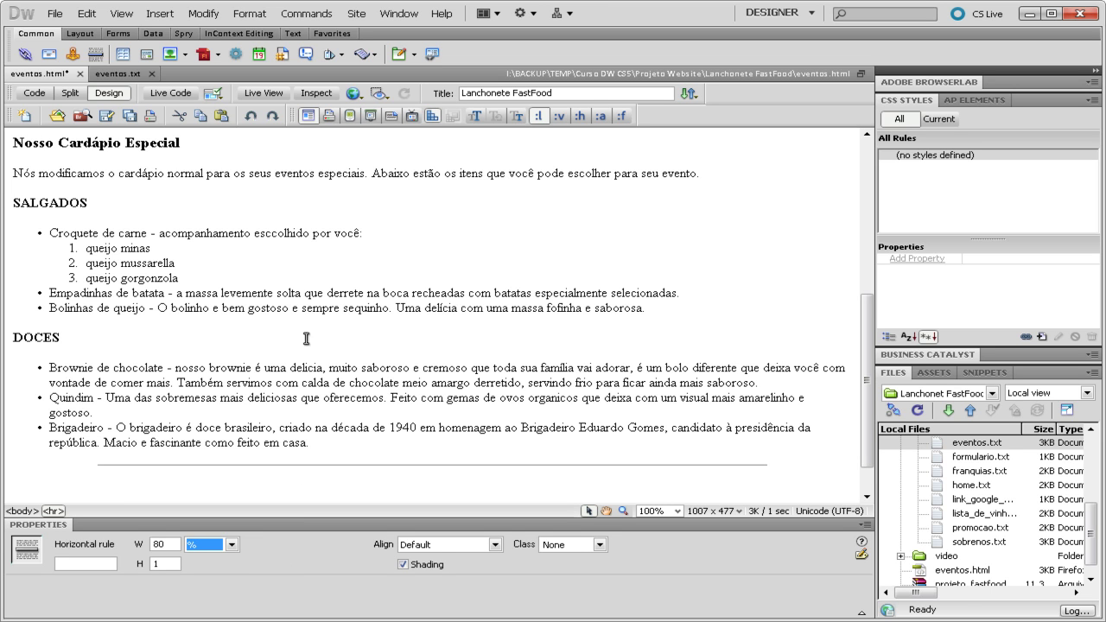
- Save eventos.html again and preview it in Firefox to check the resized horizontal rule
click(362, 97)
click(370, 112)
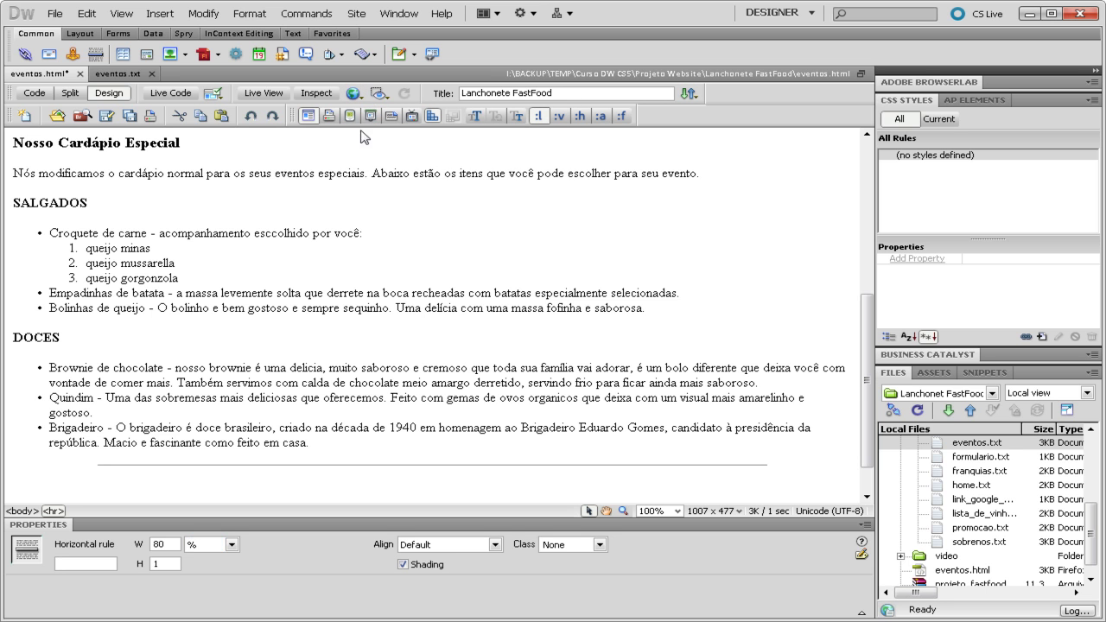
click(475, 340)
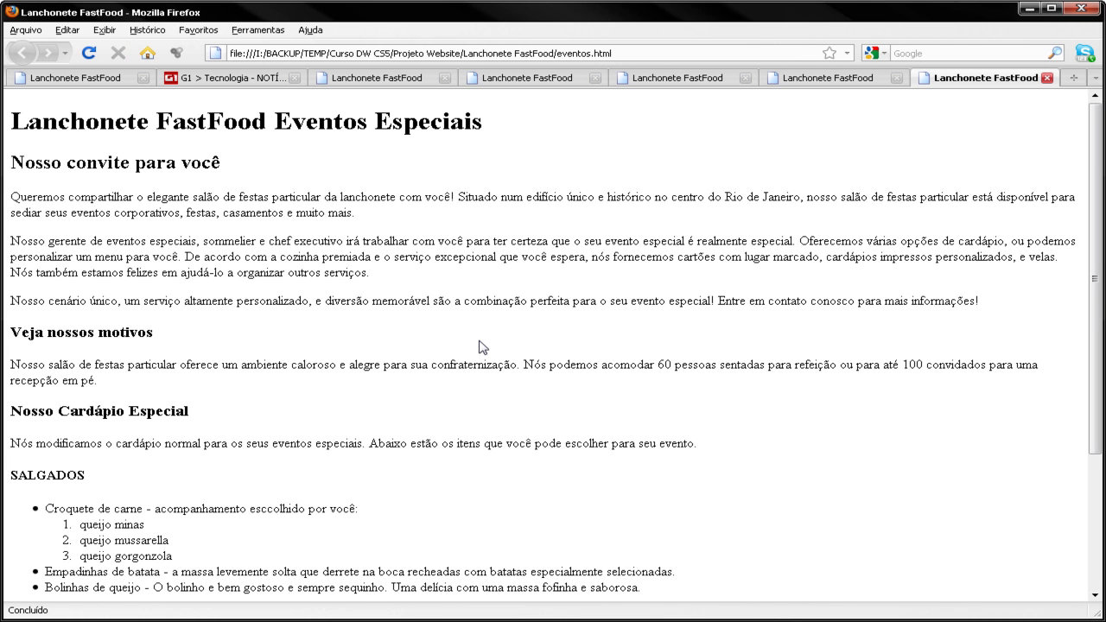
scroll(482, 346, down, 4)
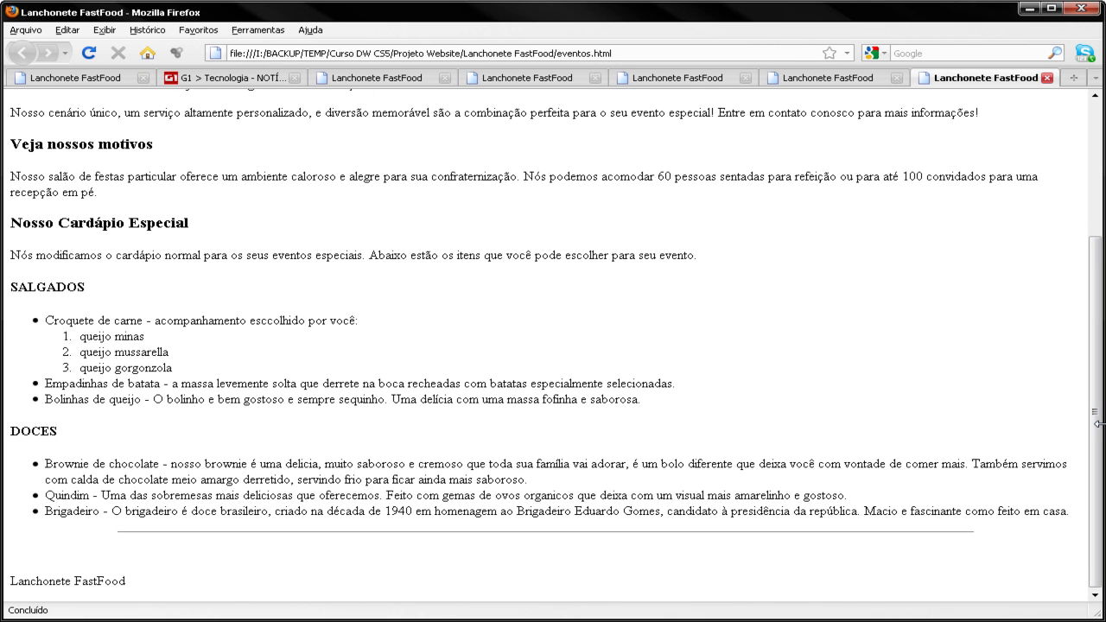
- Narrow and re-widen the Firefox window to check how the 80 % horizontal rule adapts, and return to Dreamweaver
drag(1097, 423, 930, 422)
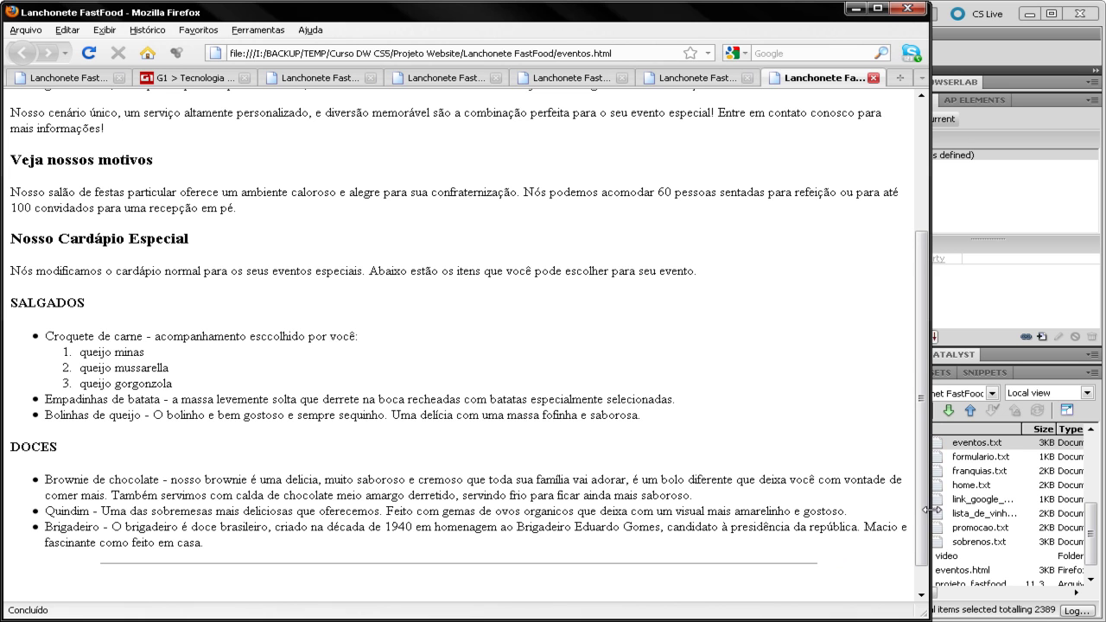
drag(1071, 499, 1101, 499)
key(alt+Tab)
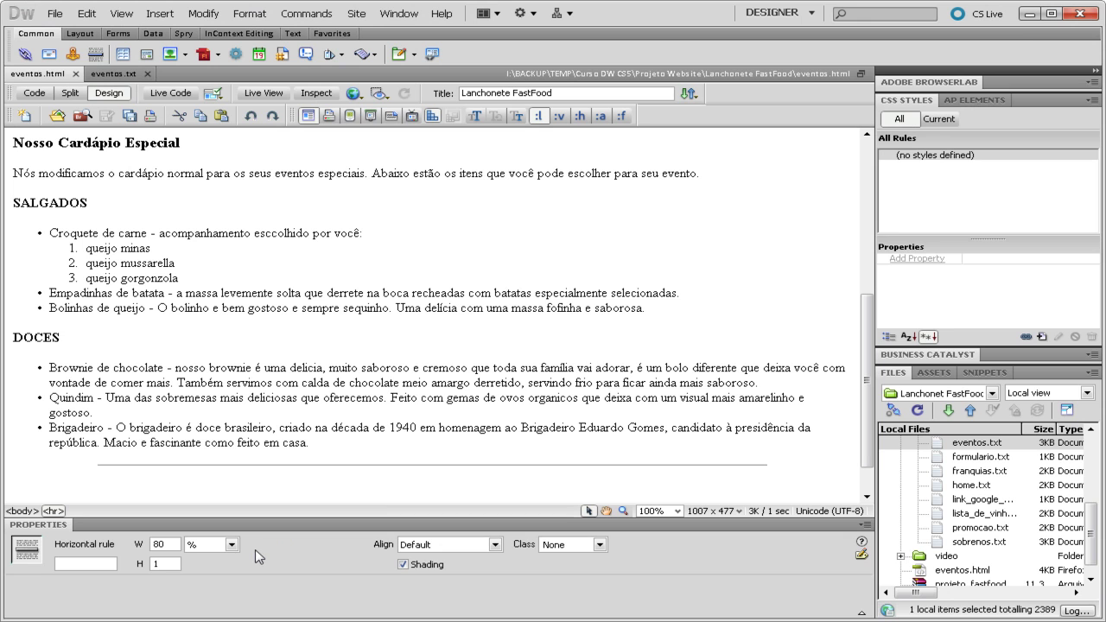
- Switch the horizontal rule's width unit to pixels, save eventos.html and check the rule in a Firefox preview
click(232, 544)
click(226, 572)
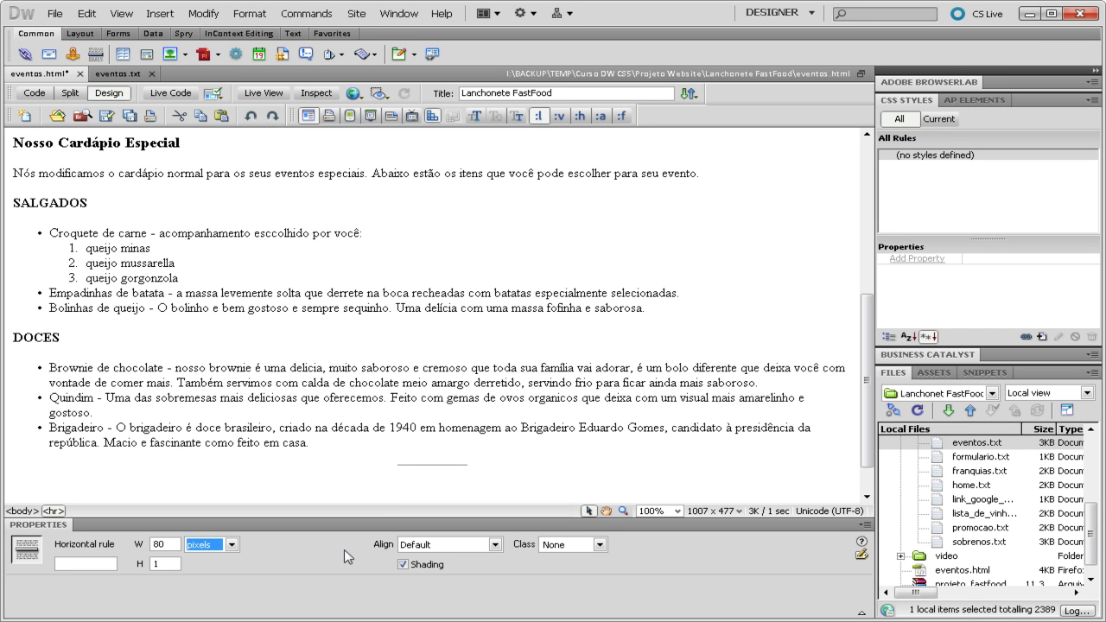
click(352, 94)
click(374, 128)
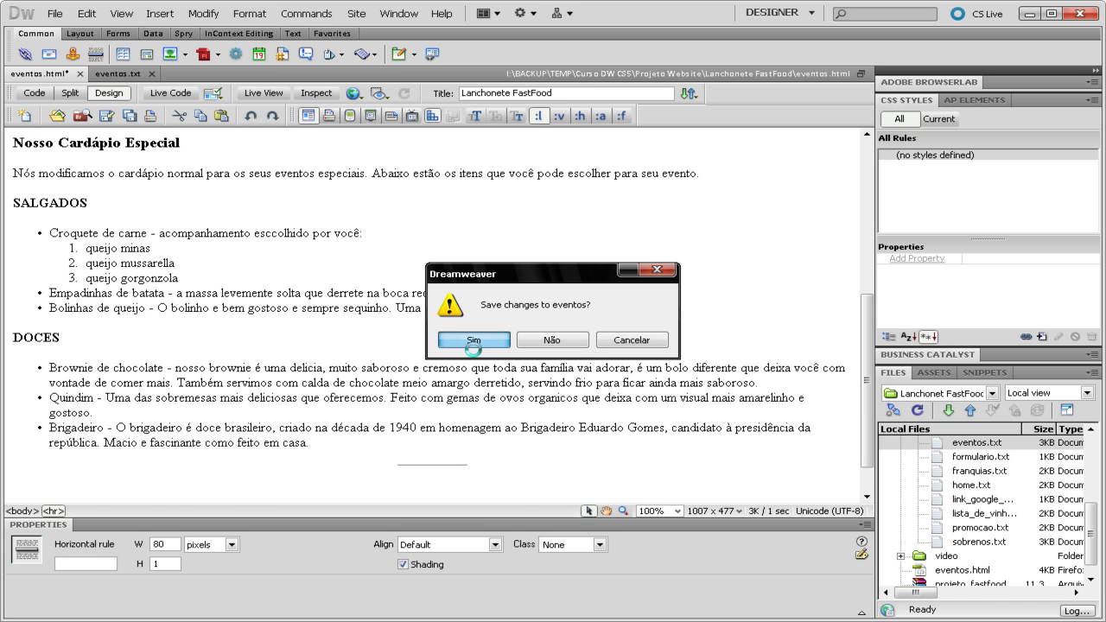
click(473, 341)
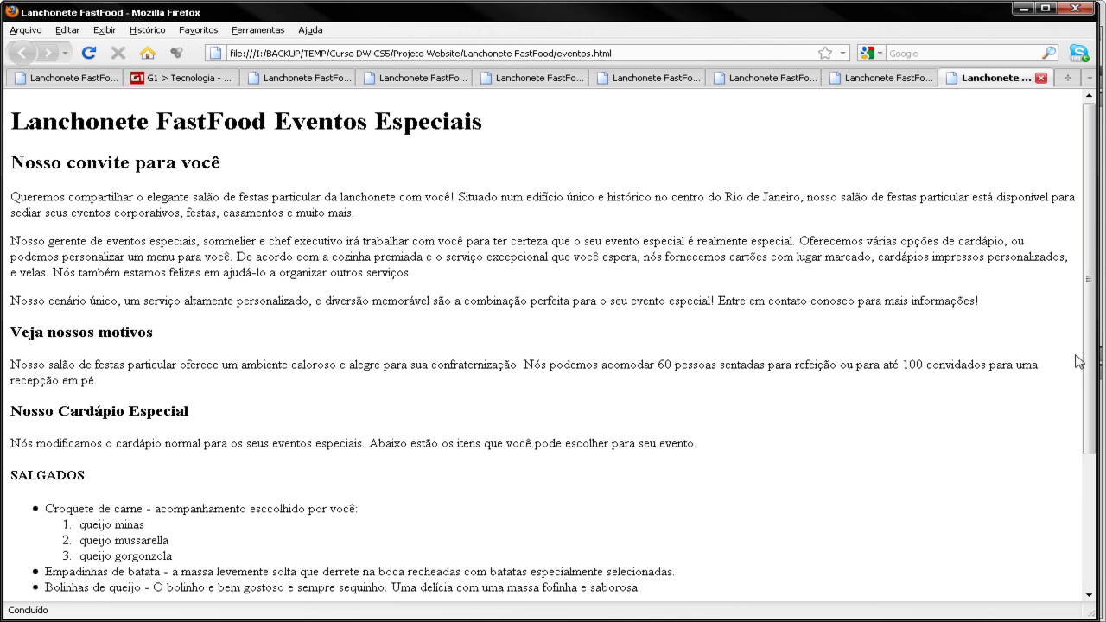
drag(1087, 364, 1079, 496)
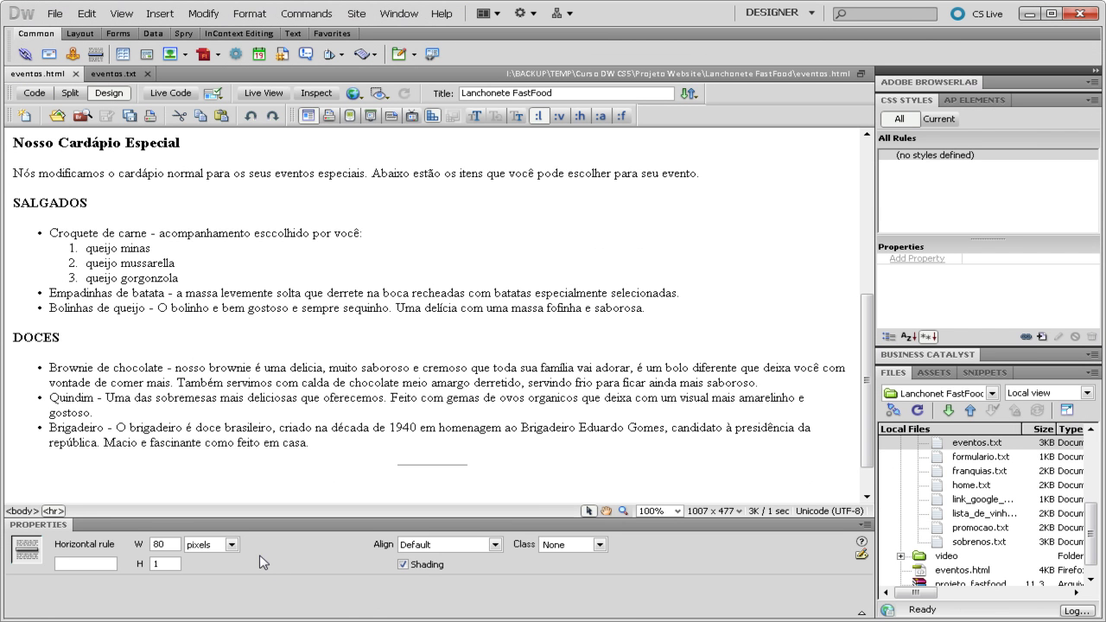
- Set the horizontal rule's width unit back to % in Dreamweaver
click(231, 544)
click(233, 566)
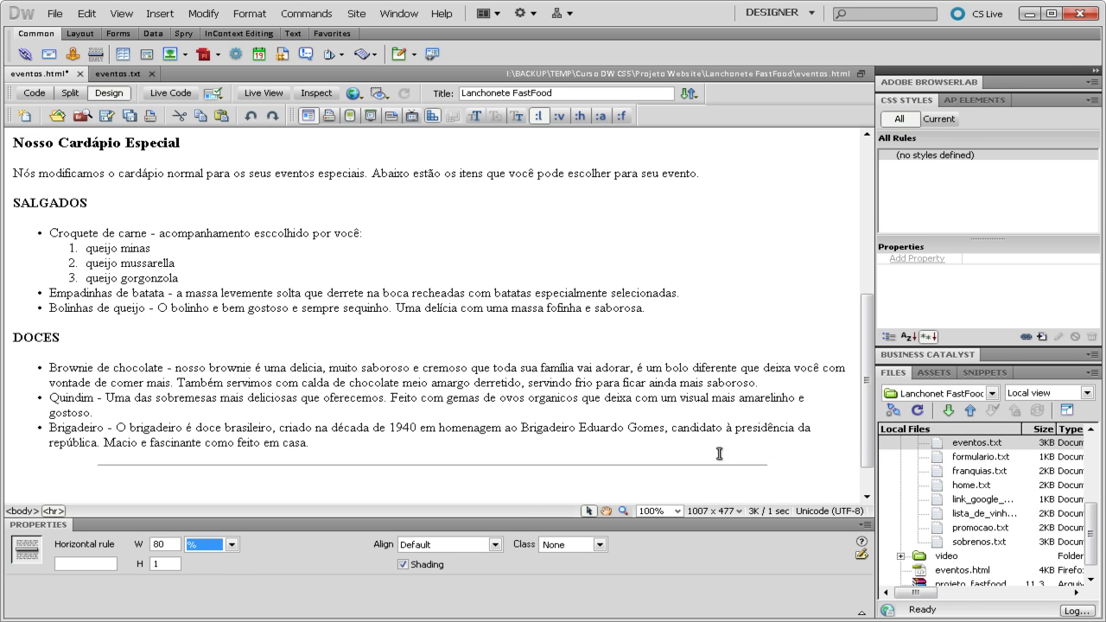
- Insert a Copyright symbol after the Lanchonete FastFood footer text below the horizontal rule
click(869, 442)
text(Lanchonete FastFood)
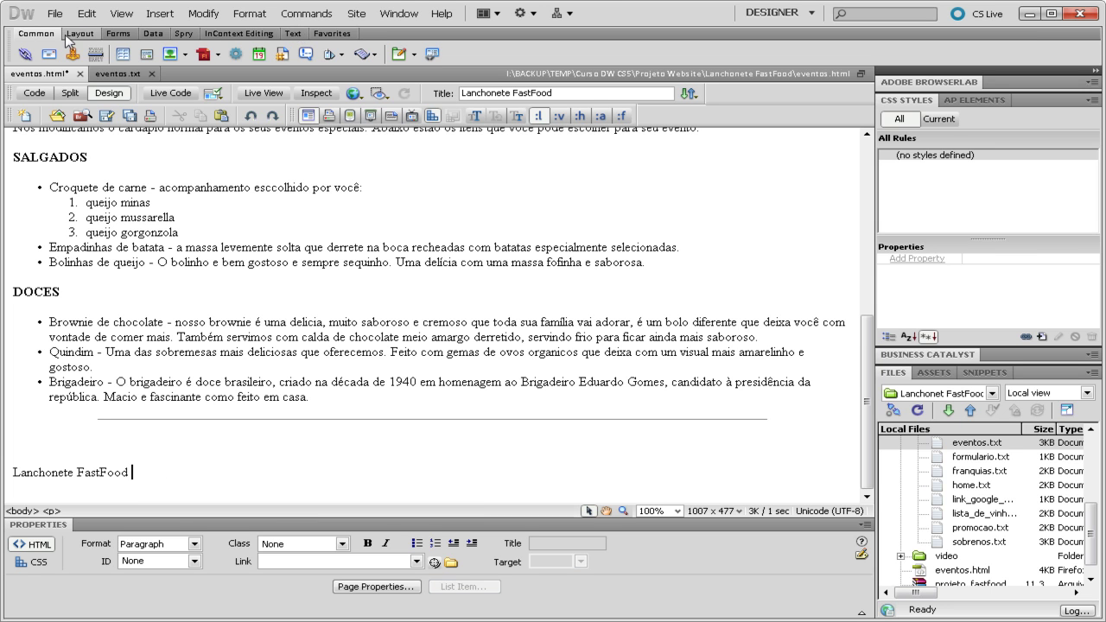
click(292, 34)
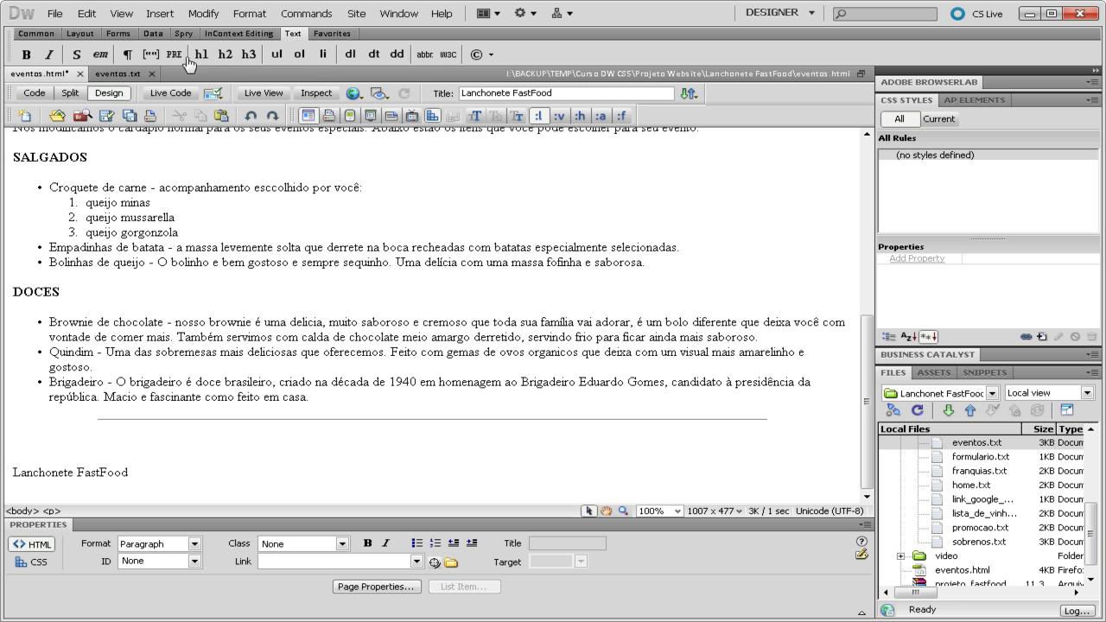
click(487, 59)
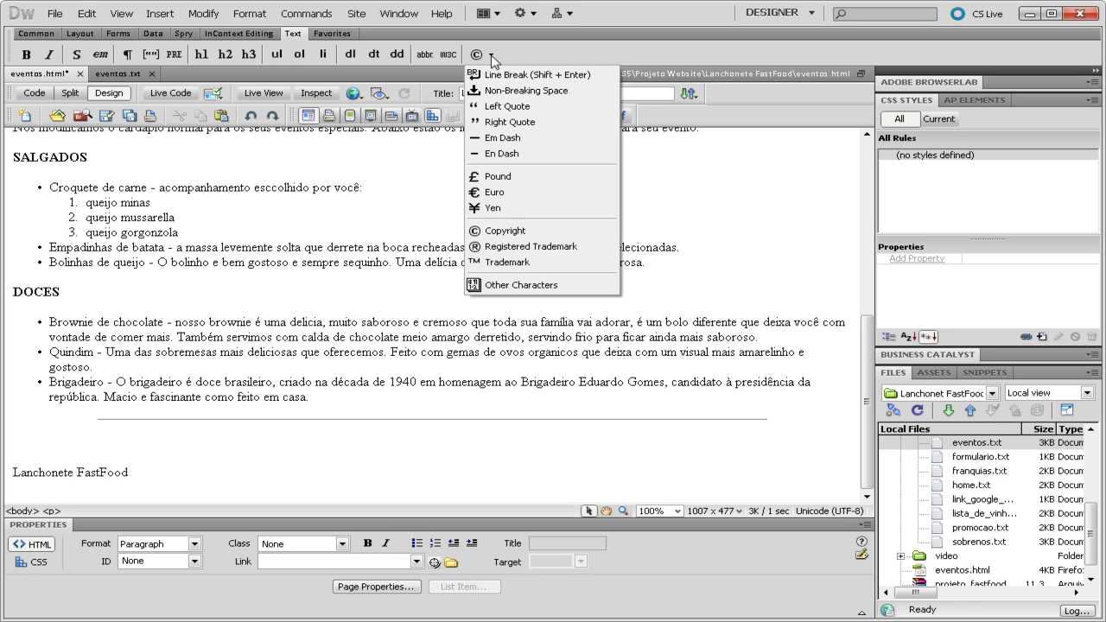
click(498, 230)
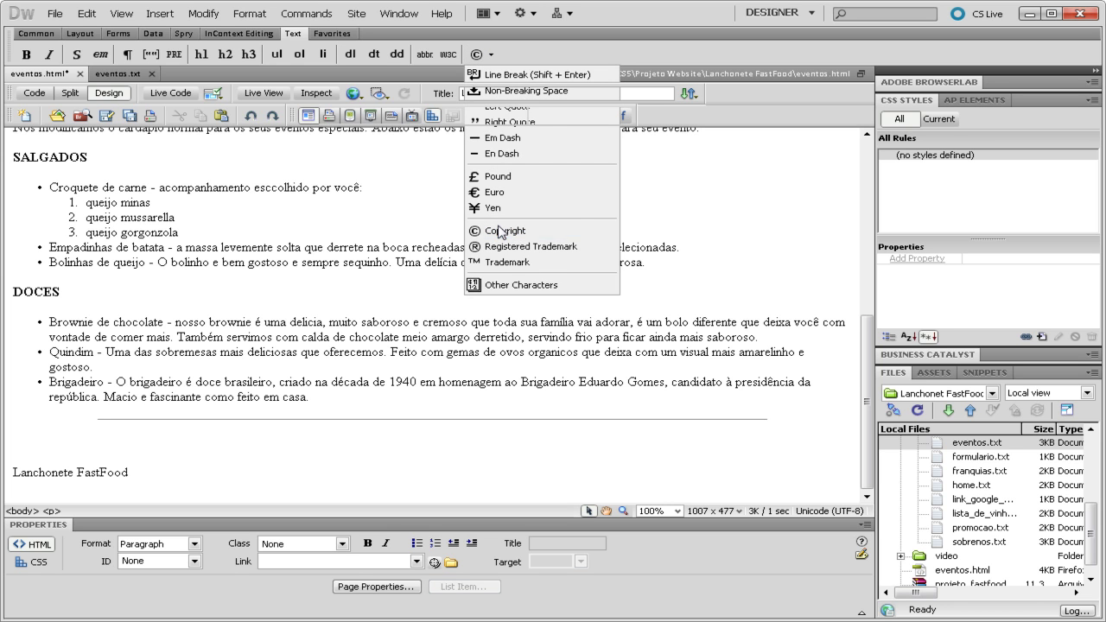